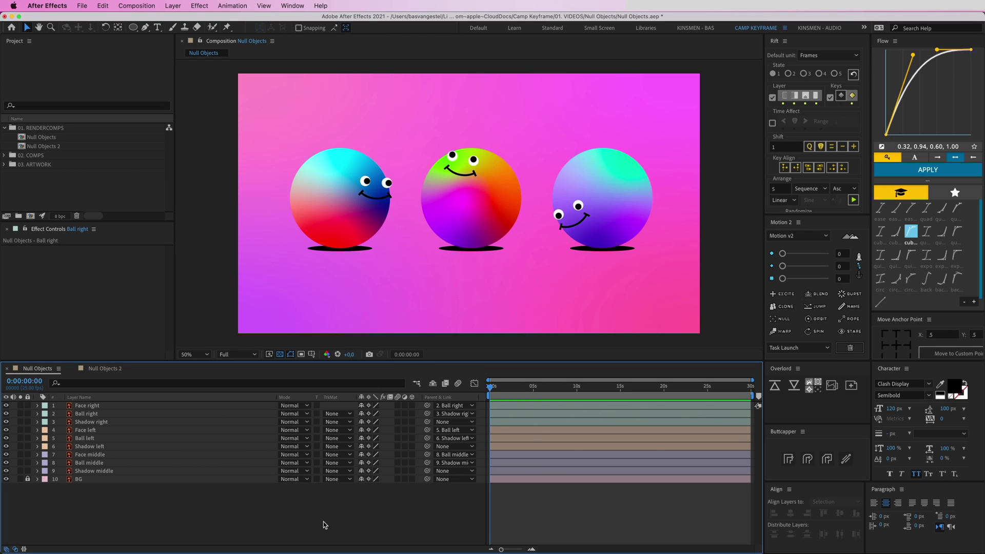
Create Null 1 via Layer > New > Null Object and drag it above, between the middle and right balls.
click(173, 6)
mouse_move(179, 21)
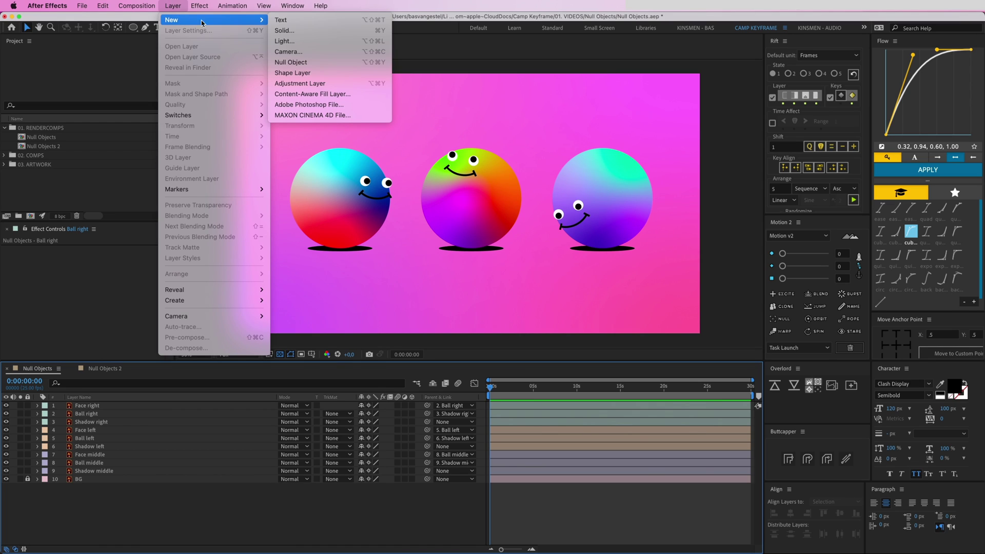
click(290, 62)
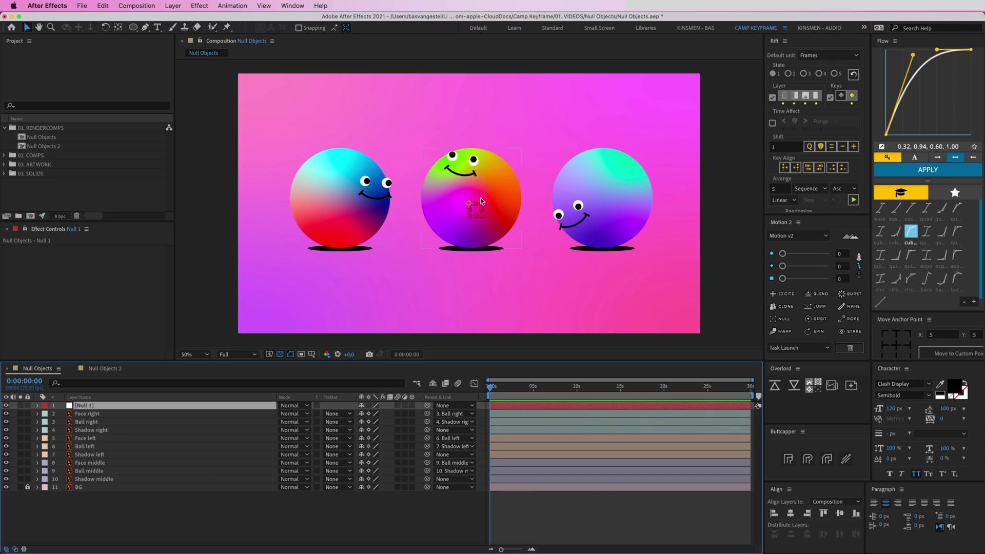
scroll(482, 201, up, 2)
drag(440, 255, 562, 146)
scroll(561, 143, down, 2)
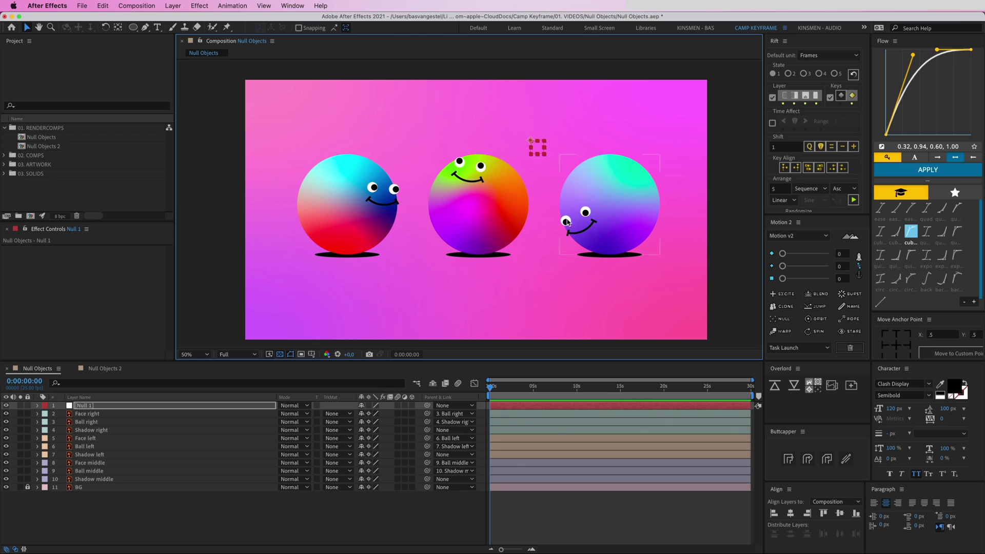
scroll(476, 211, down, 1)
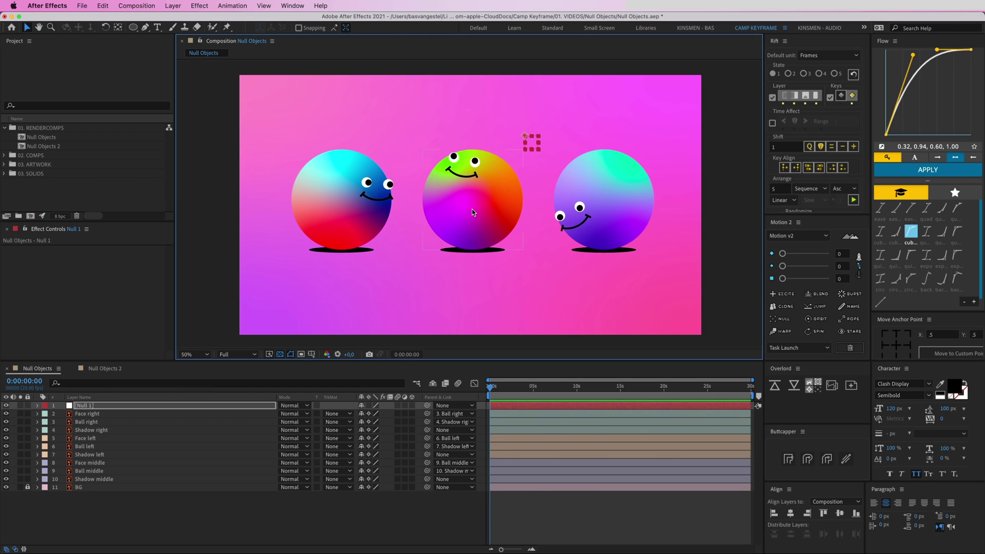
click(337, 199)
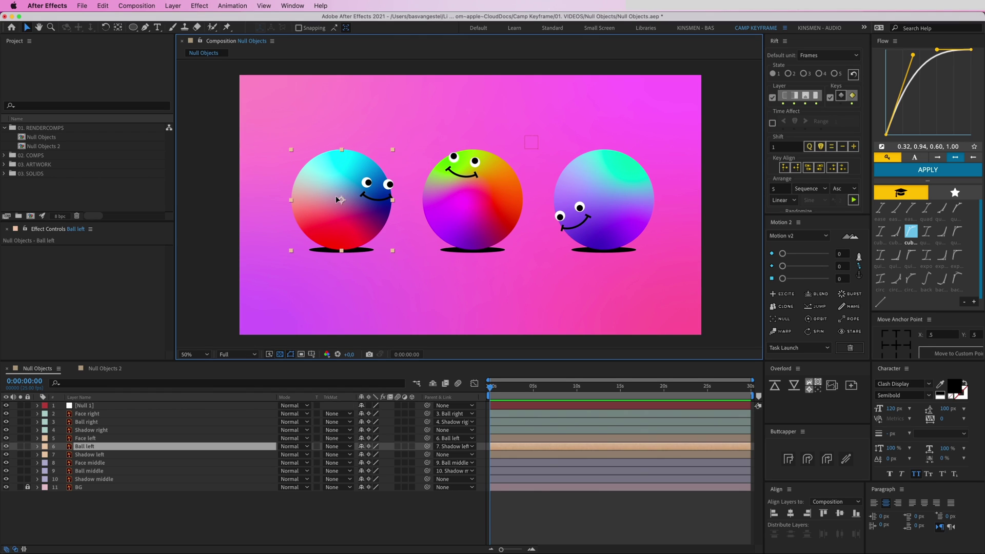
click(95, 479)
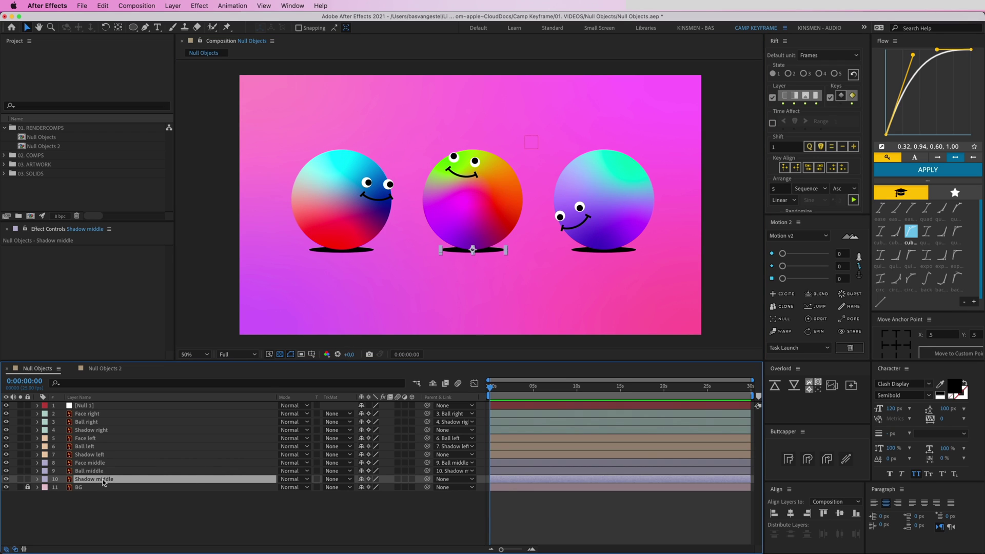
key(space)
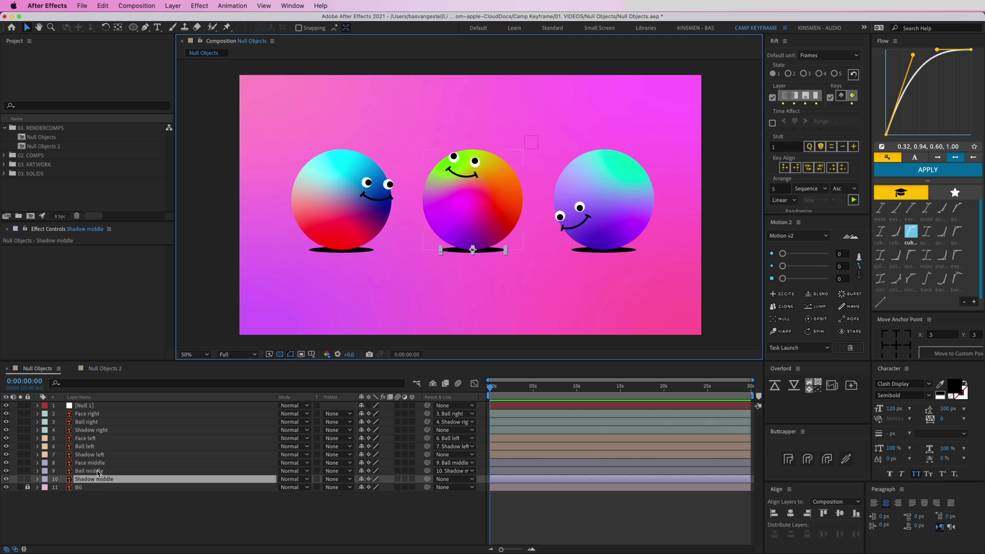
click(458, 200)
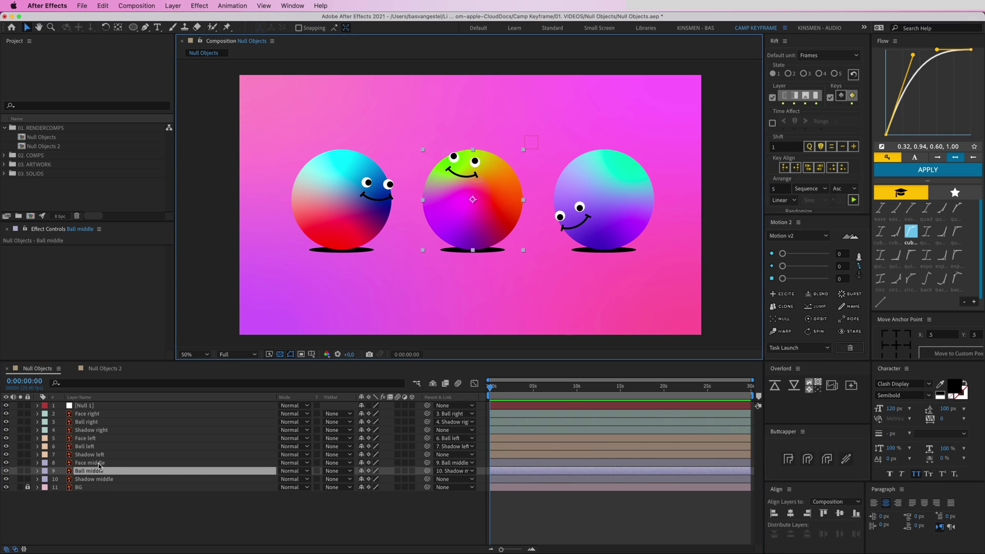
click(442, 178)
key(space)
key(space)
click(93, 471)
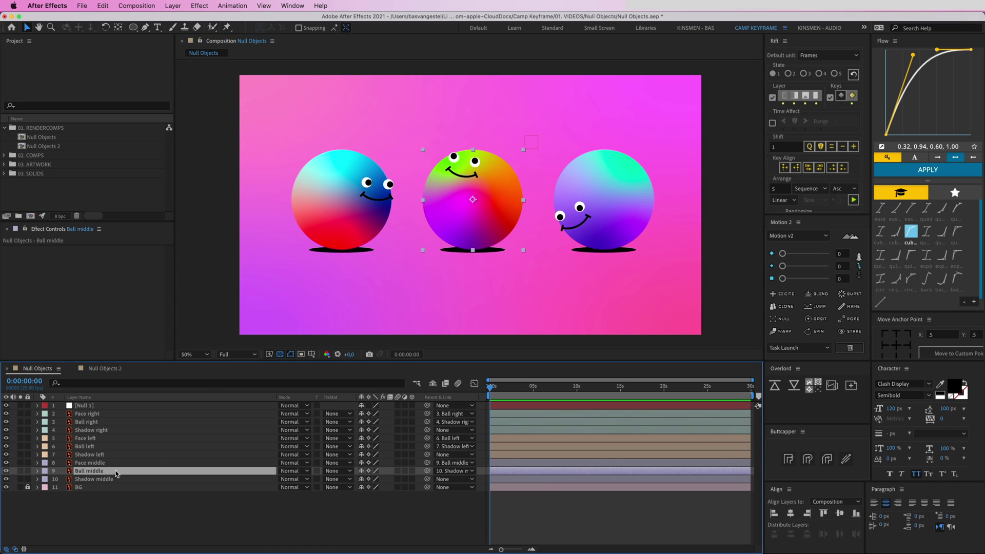
click(113, 480)
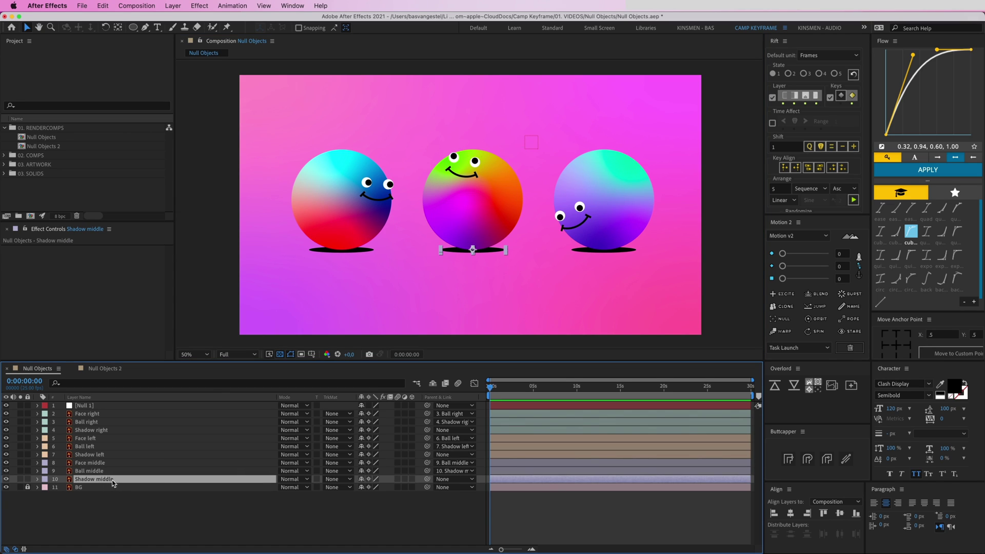
mouse_move(495, 252)
mouse_down()
mouse_move(449, 247)
mouse_move(495, 259)
mouse_up()
key(ctrl+z)
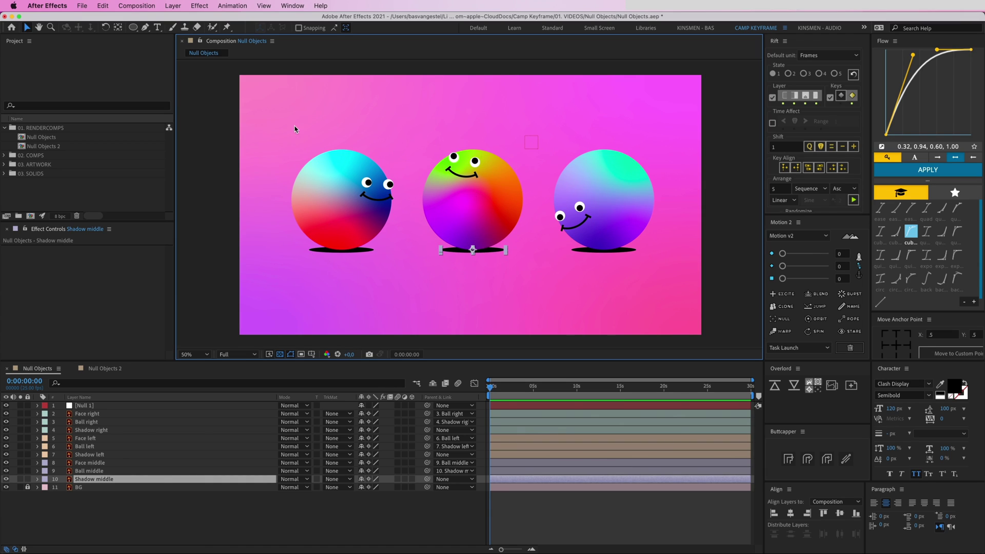
Select Shadow middle, left and right, test a larger Scale, then undo back to 100%.
drag(275, 229, 625, 263)
click(593, 294)
click(579, 250)
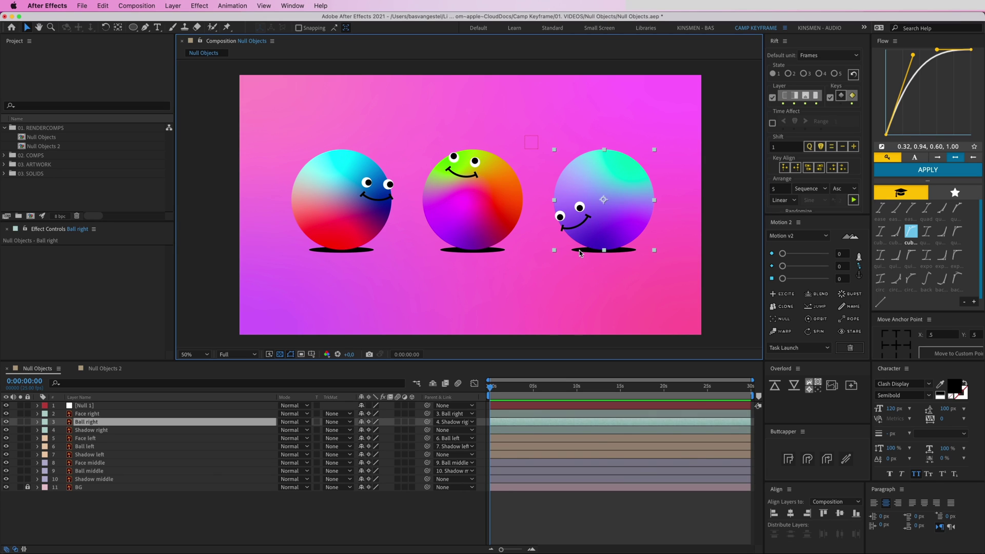
click(96, 480)
super+click(94, 454)
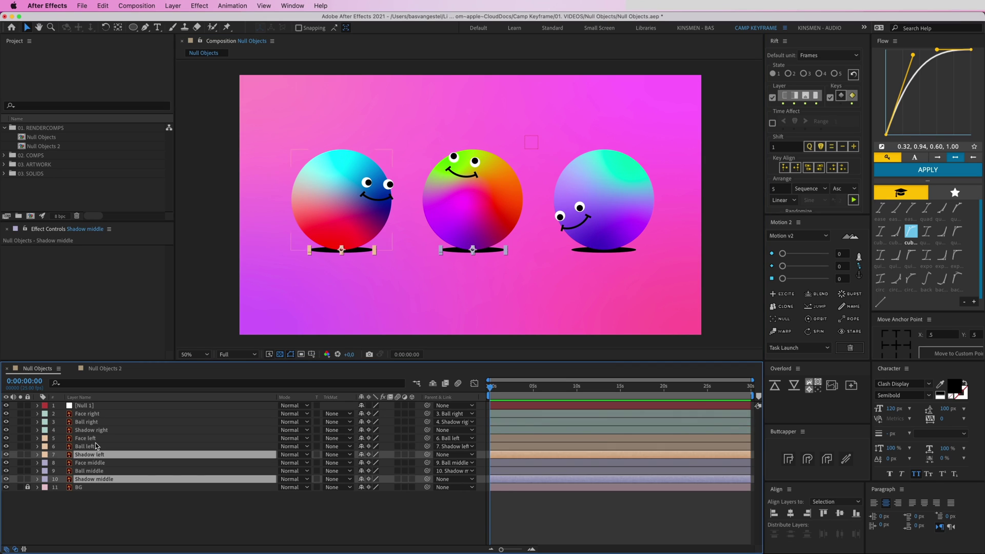
super+click(94, 430)
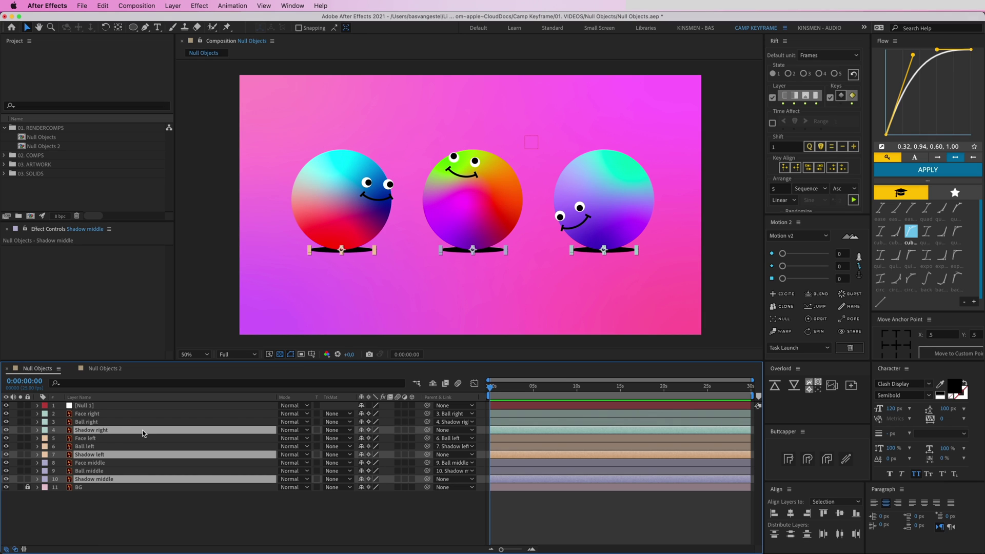
key(s)
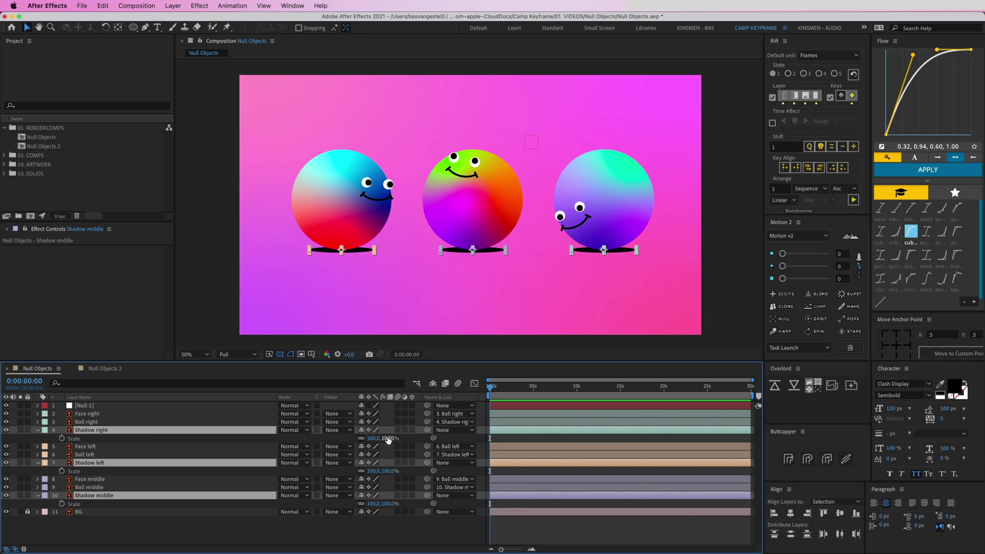
drag(387, 438, 435, 438)
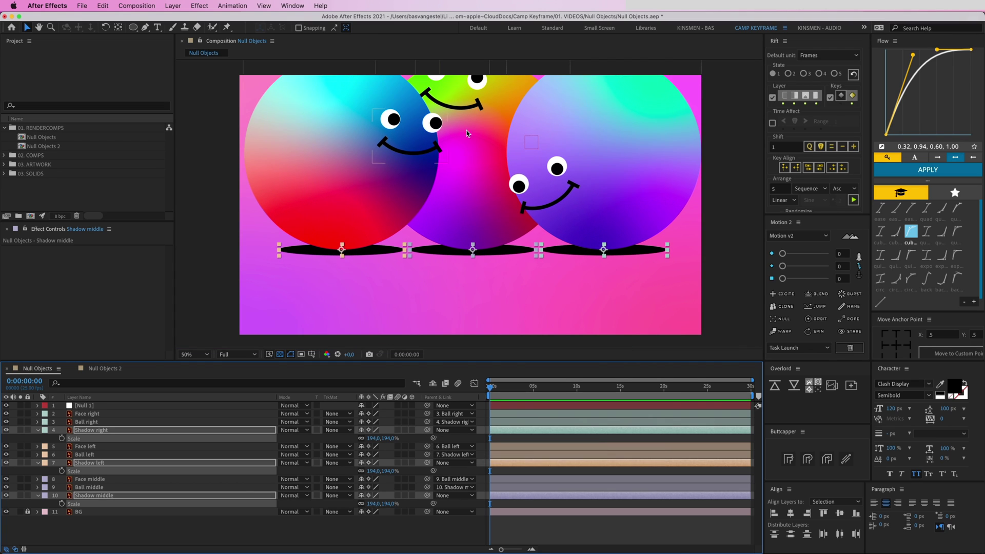
key(super+z)
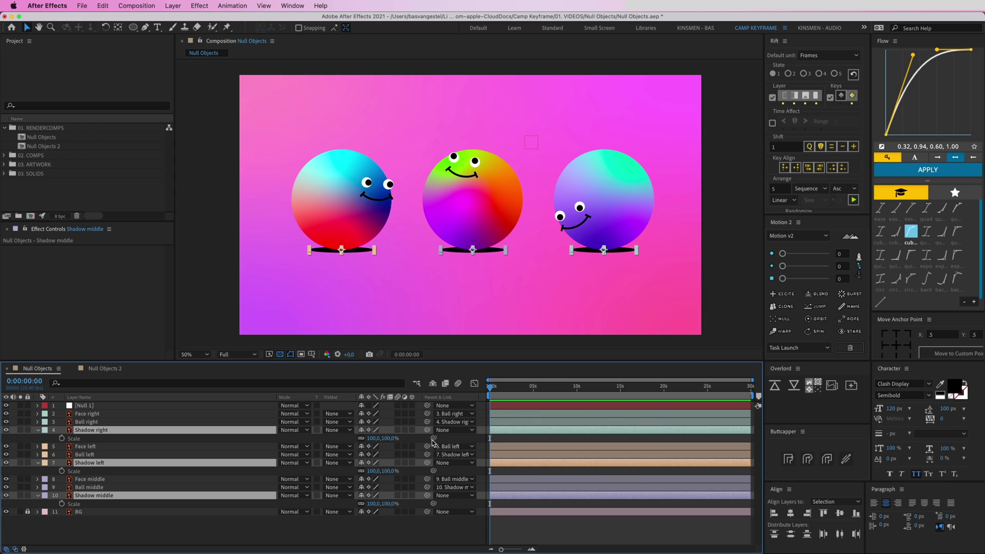
Parent the shadows to Null 1, test scaling the null up, then undo the parenting.
drag(427, 429, 108, 409)
click(91, 408)
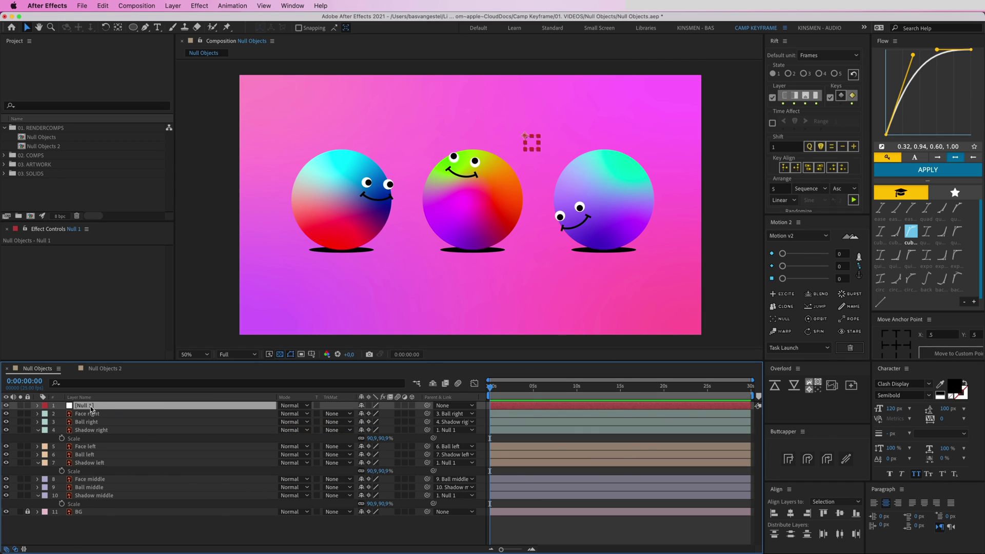
drag(539, 151, 476, 257)
key(super+z)
click(531, 142)
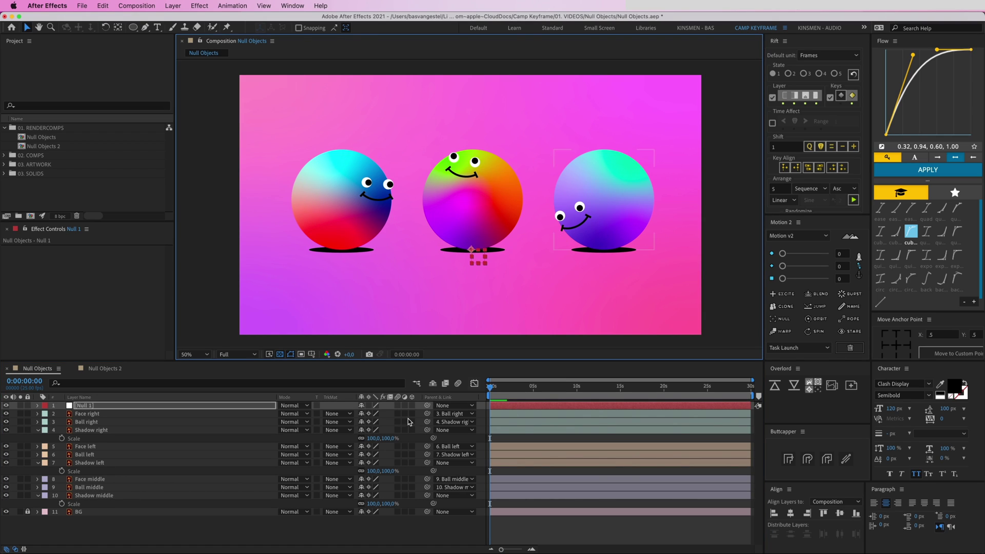
Reselect Shadow right, left and middle, parent them to Null 1, and select the null.
click(102, 430)
super+click(105, 462)
super+click(108, 495)
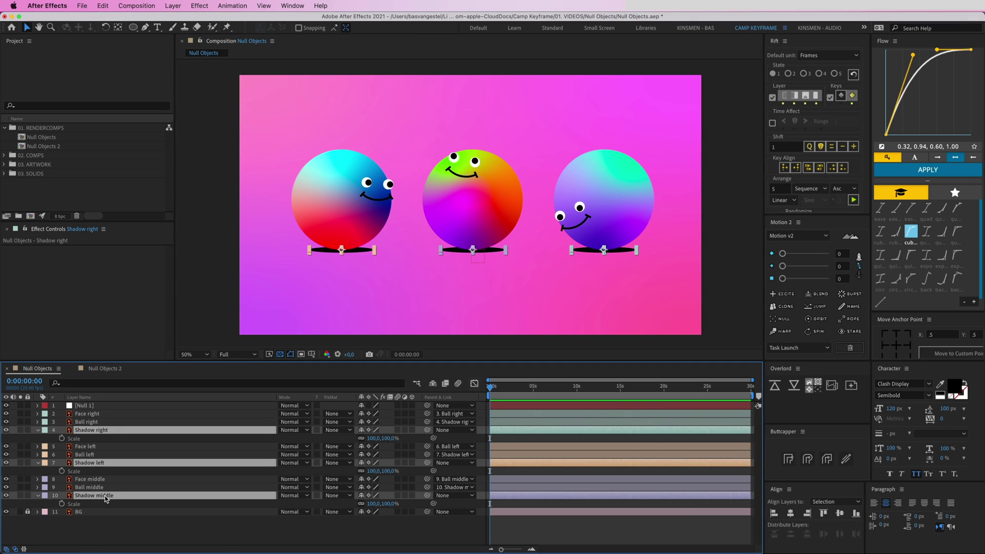
drag(427, 430, 85, 405)
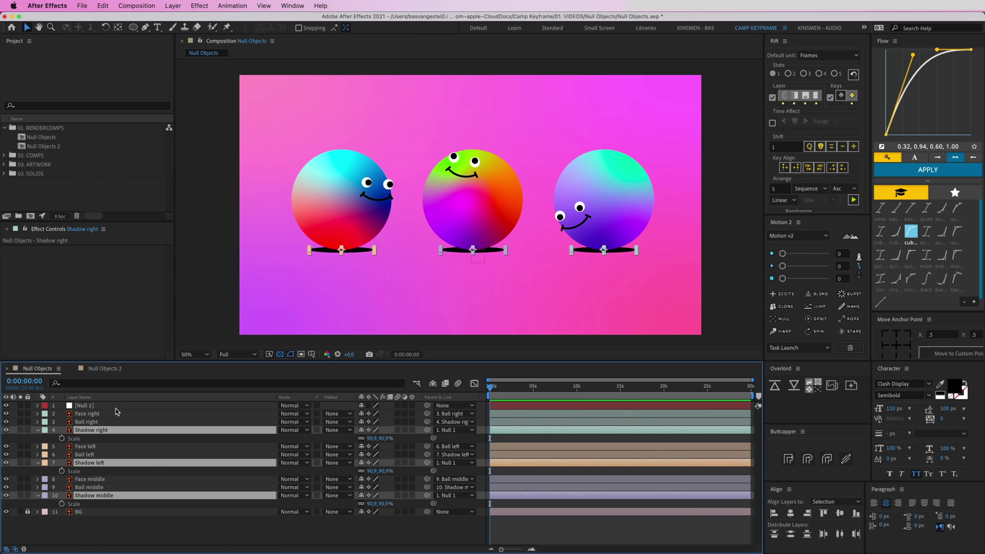
click(85, 405)
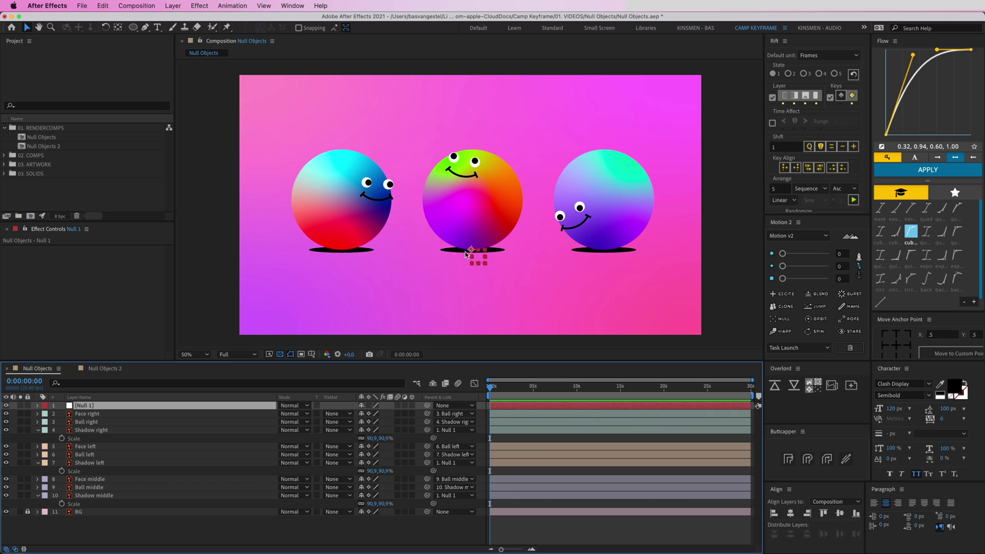
drag(485, 266, 456, 243)
key(w)
key(v)
key(super+z)
key(super+shift+z)
key(super+z)
key(super+z)
key(super+z)
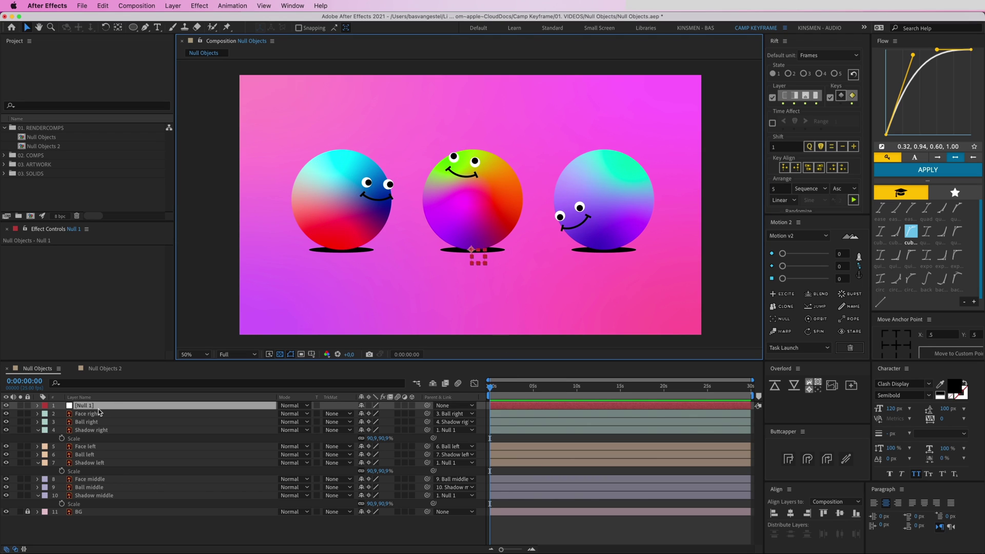
key(super+z)
key(super+z)
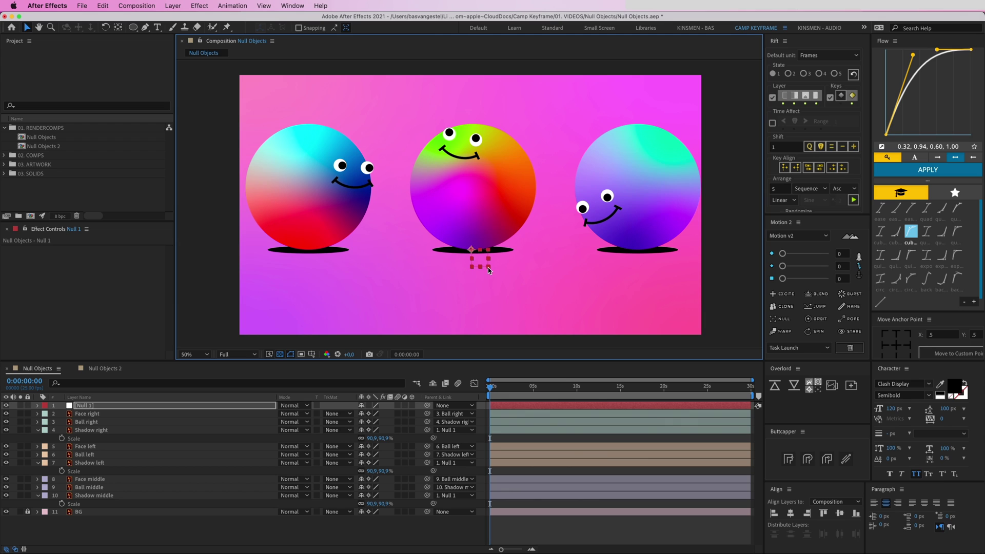
key(w)
drag(492, 266, 503, 269)
key(v)
key(Delete)
key(super+z)
key(Delete)
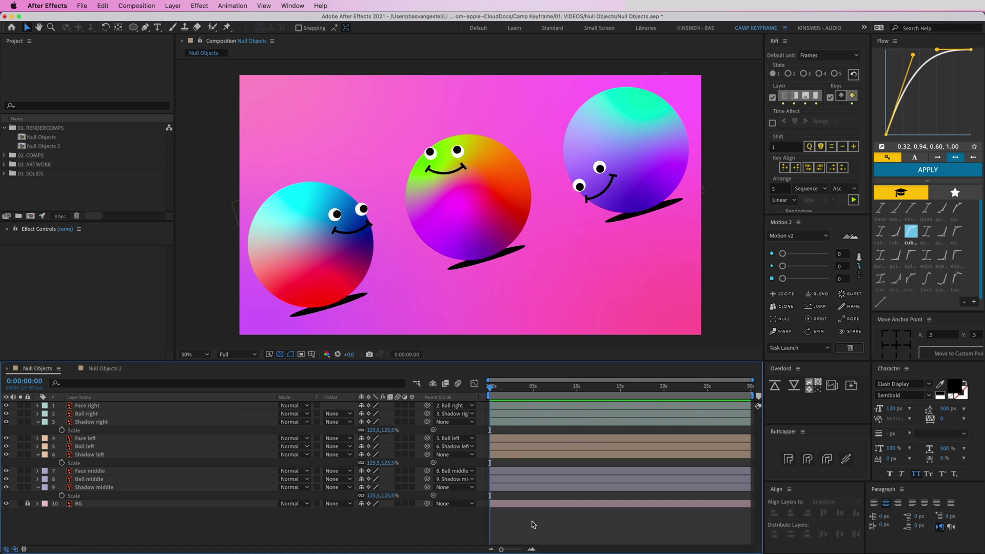
drag(490, 391, 523, 392)
click(518, 253)
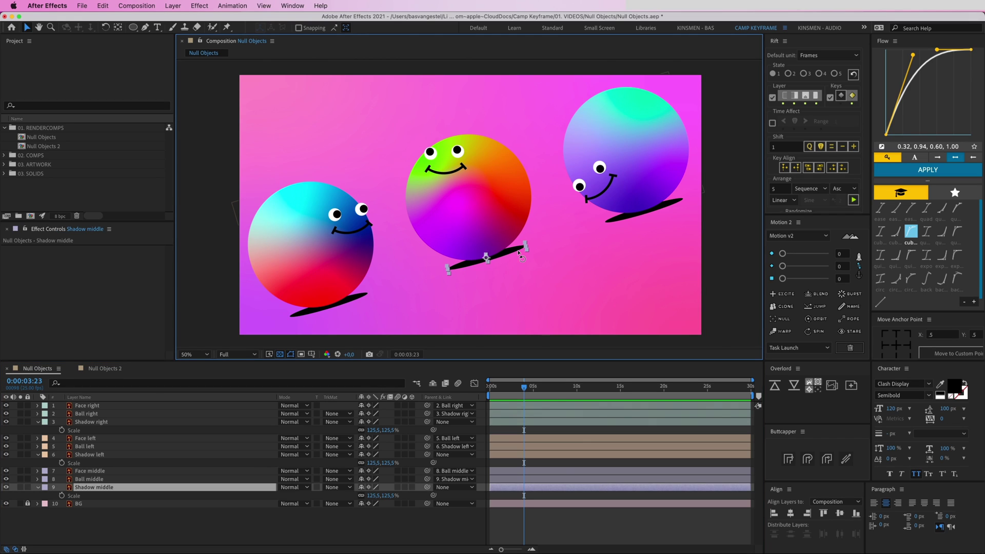
key(w)
drag(521, 255, 520, 264)
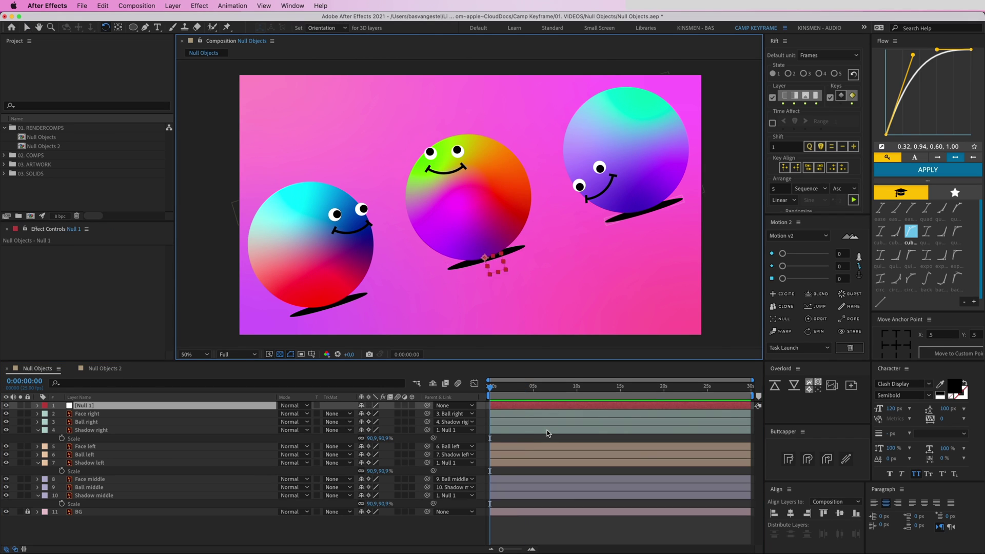
key(Home)
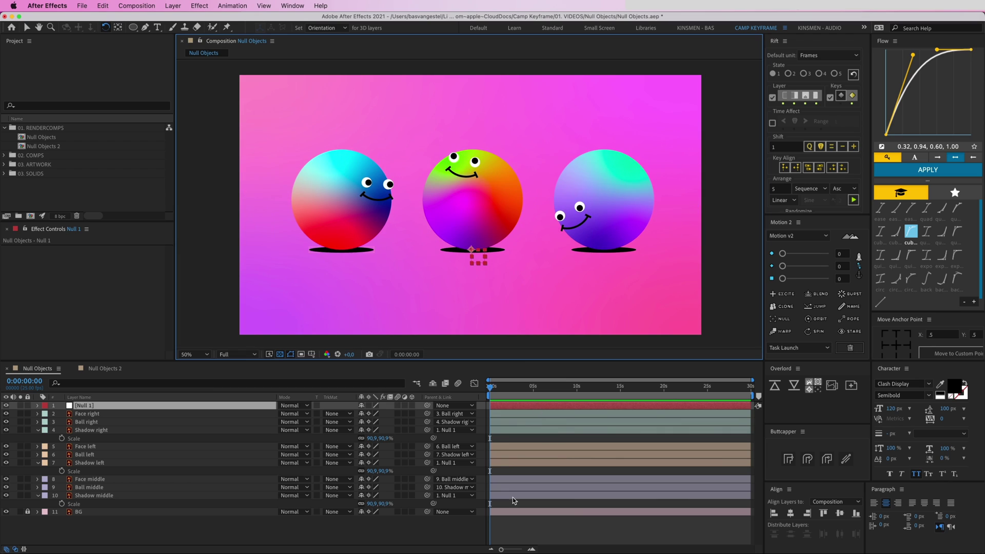
key(v)
click(474, 77)
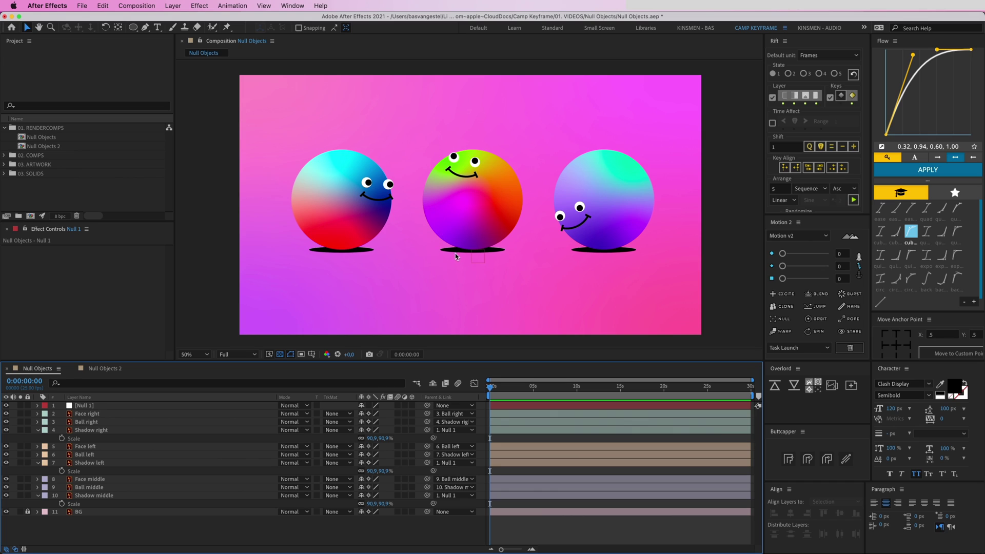
Delete the helper layer Null 1.
click(99, 407)
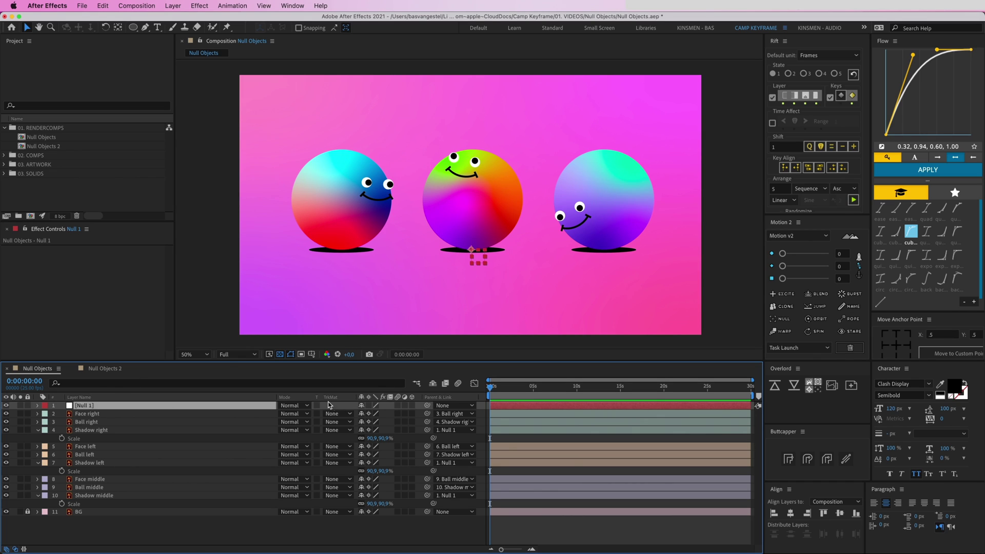
click(410, 531)
click(123, 409)
key(Delete)
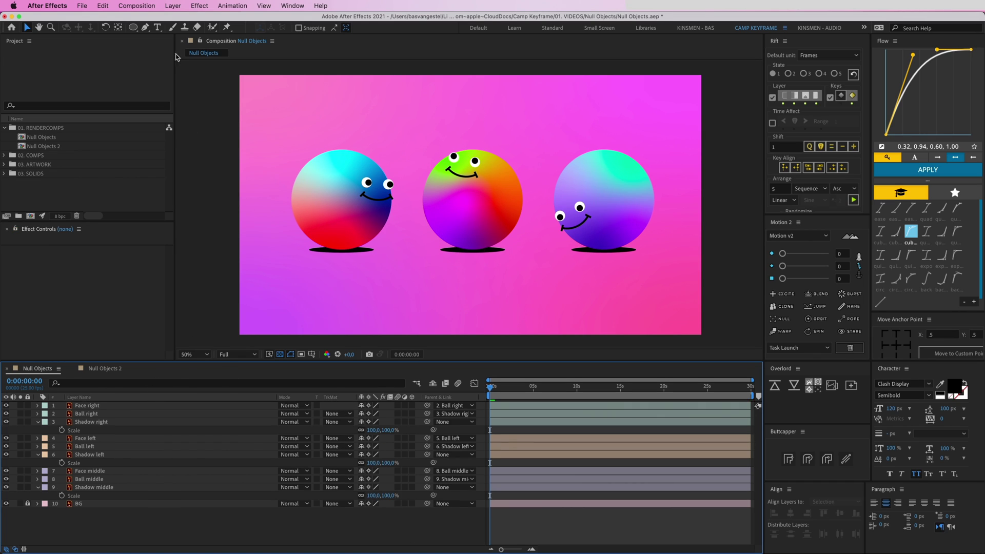
Draw a test ellipse on the middle ball and parent the three shadow layers to Shape Layer 1.
click(133, 27)
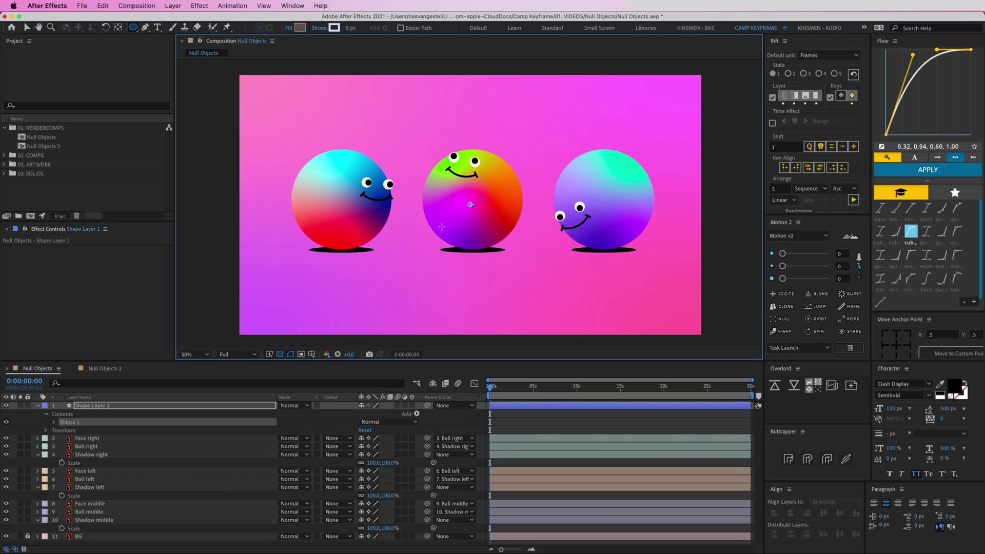
drag(425, 206, 456, 240)
click(498, 459)
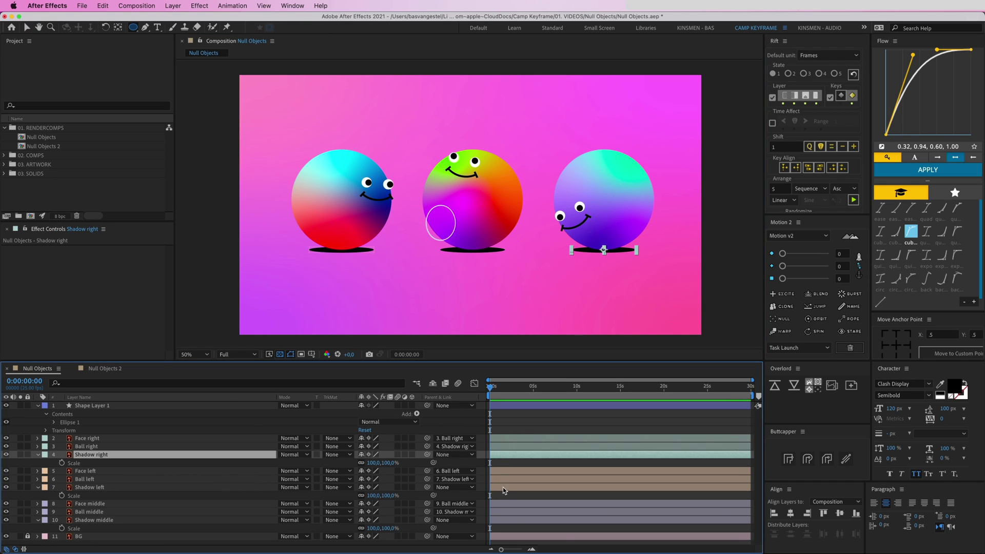
click(503, 488)
shift+click(501, 520)
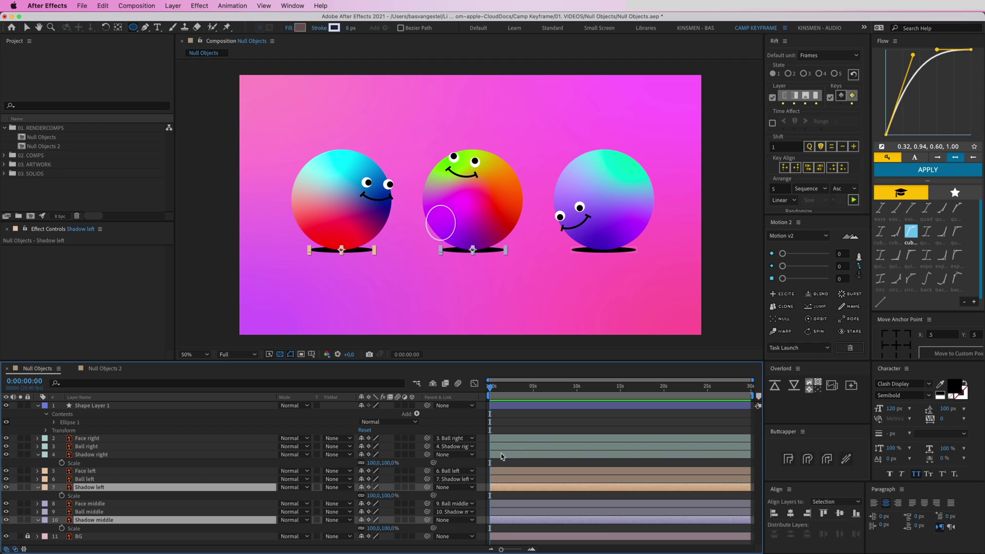
shift+click(500, 457)
drag(427, 455, 430, 418)
Test-move the ellipse with its parented balls, undo the move, and delete the shape layer.
click(430, 418)
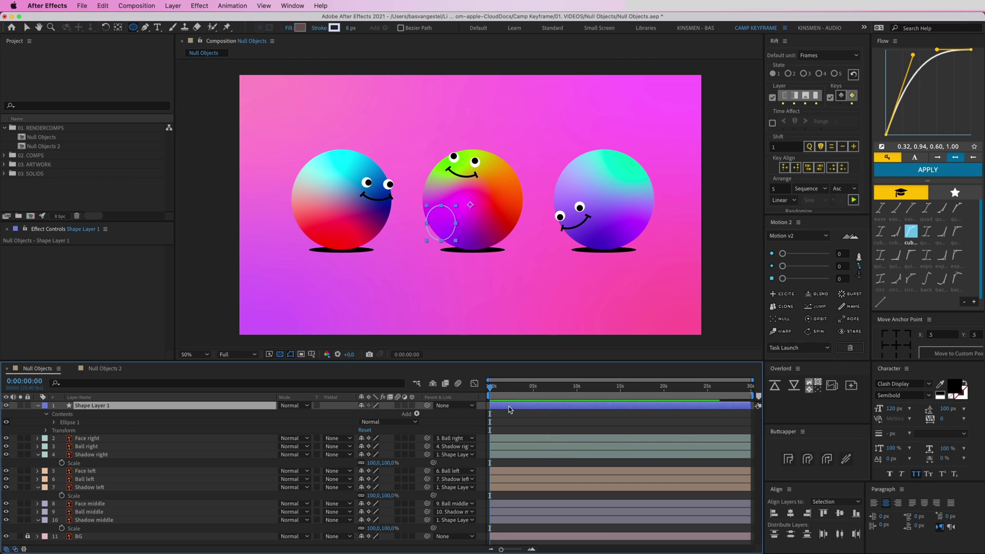
key(v)
drag(440, 225, 451, 245)
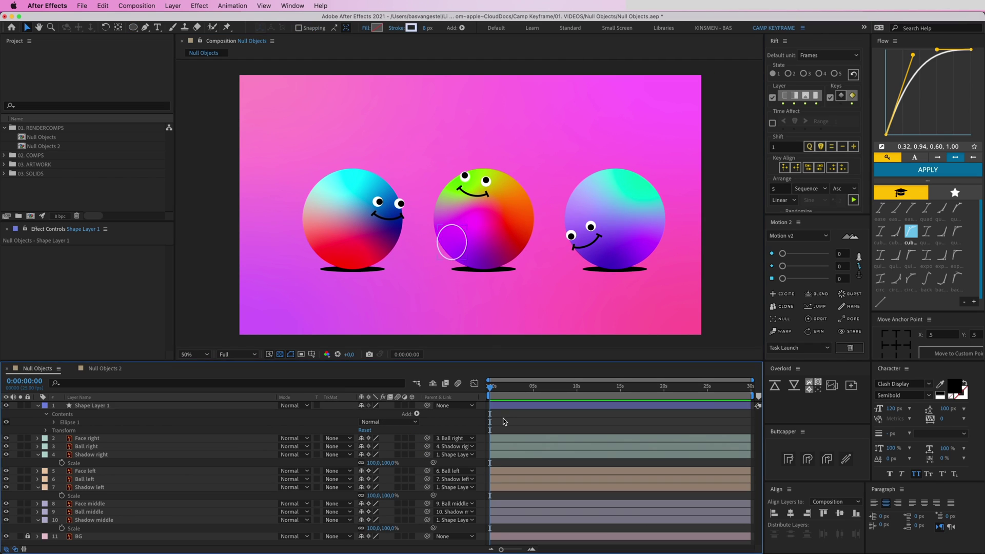
key(super+z)
key(Delete)
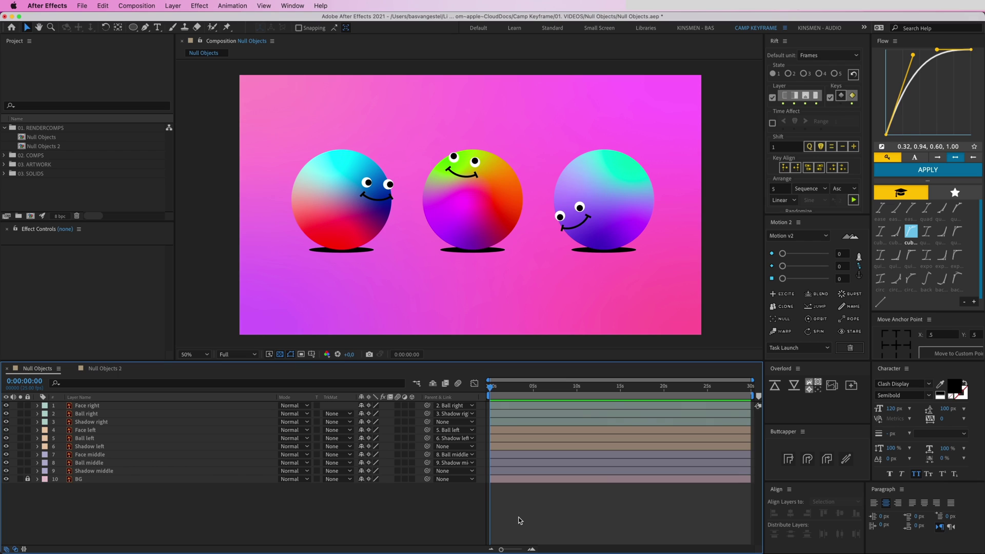
In Null Objects 2, keyframe Ball middle's Position off the left edge at 0s, centred at about 1s.
click(115, 370)
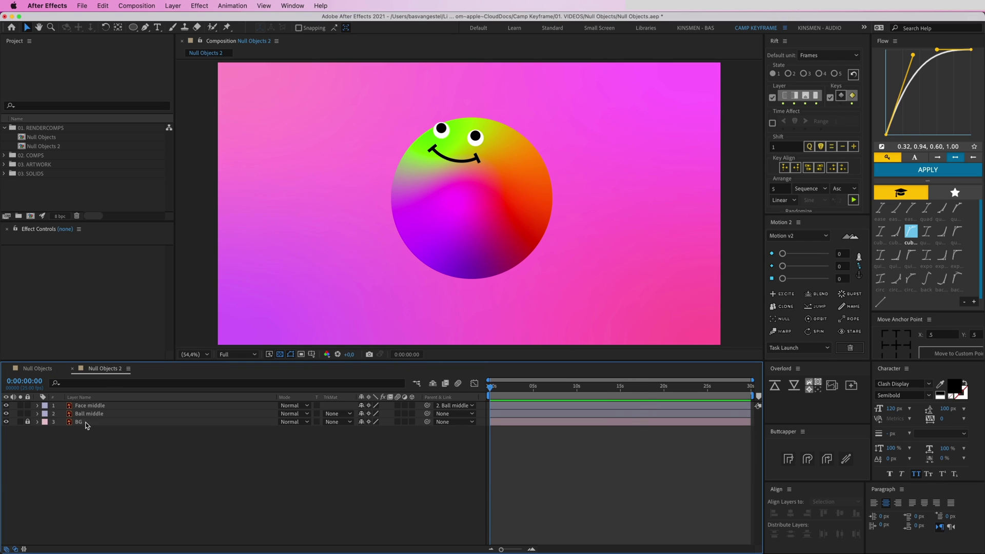
scroll(467, 242, down, 3)
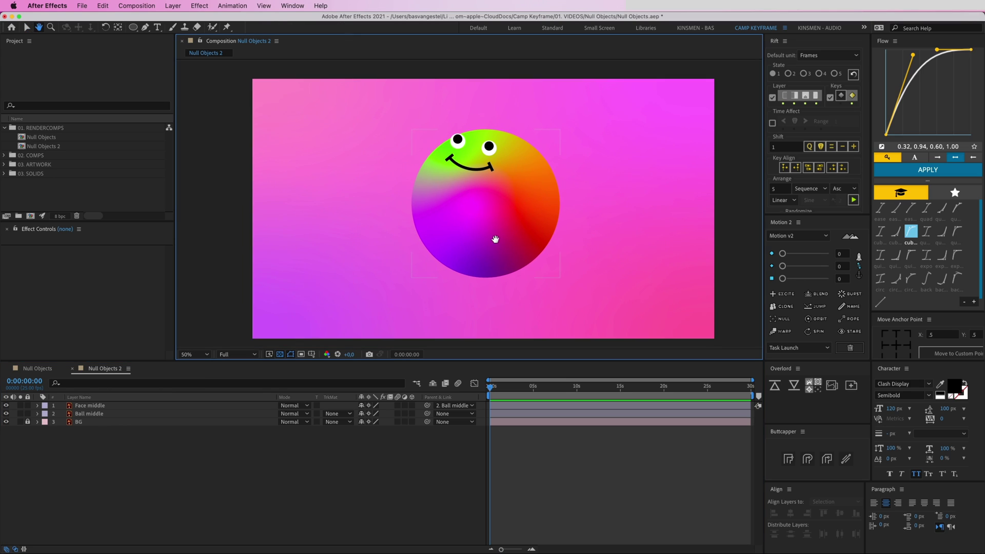
click(490, 241)
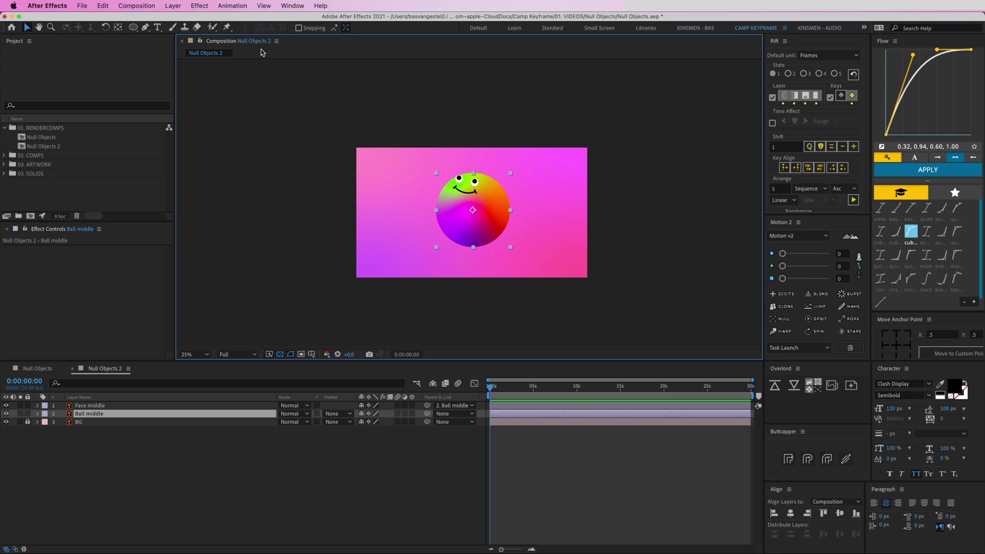
key(p)
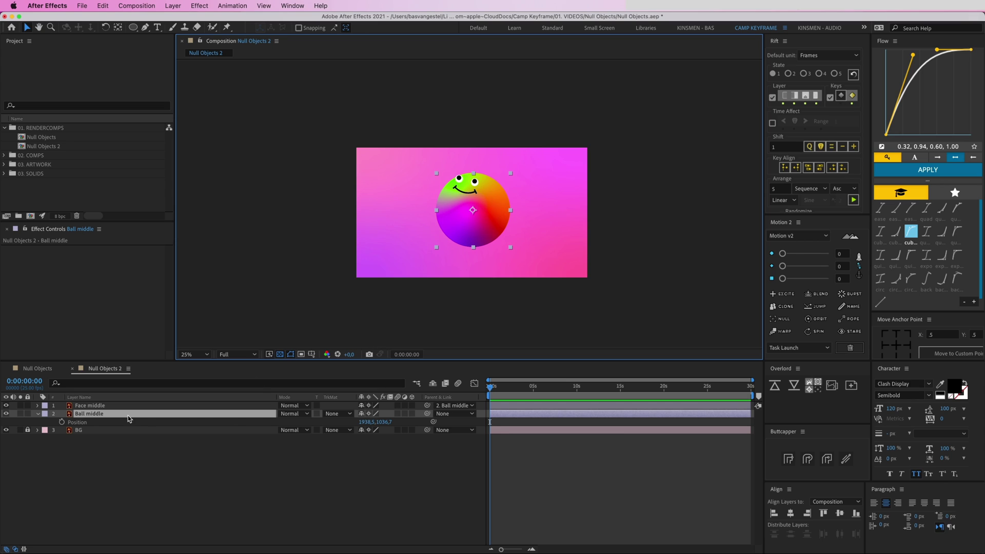
click(62, 421)
drag(489, 421, 518, 421)
drag(485, 222, 308, 222)
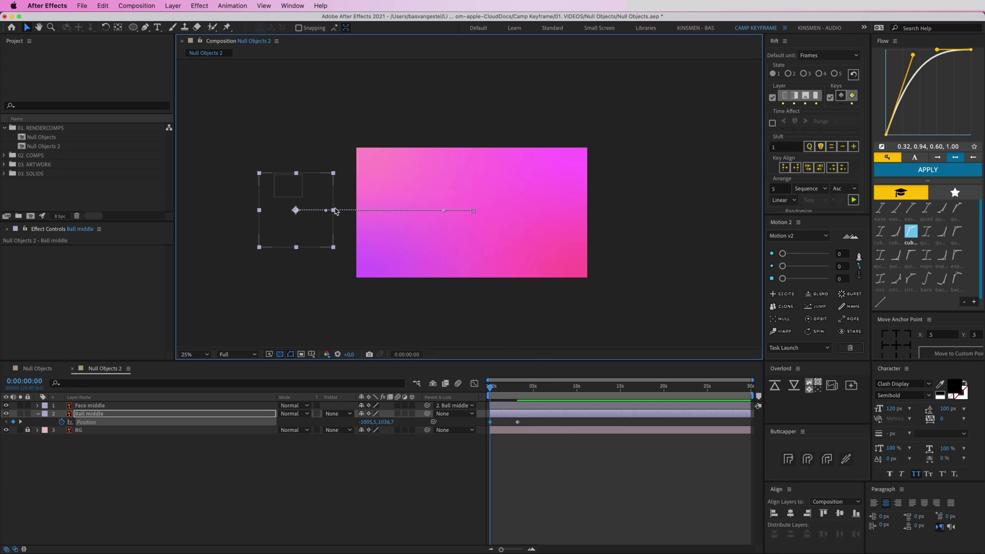
key(space)
Shift the centred keyframe slightly earlier and add another Position keyframe at 1:11.
drag(517, 422, 507, 420)
key(space)
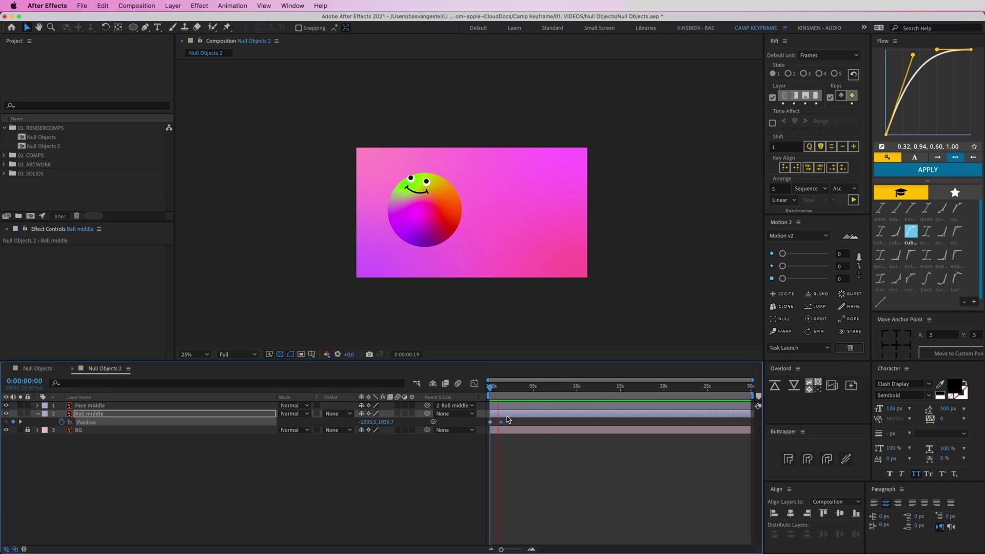
click(508, 390)
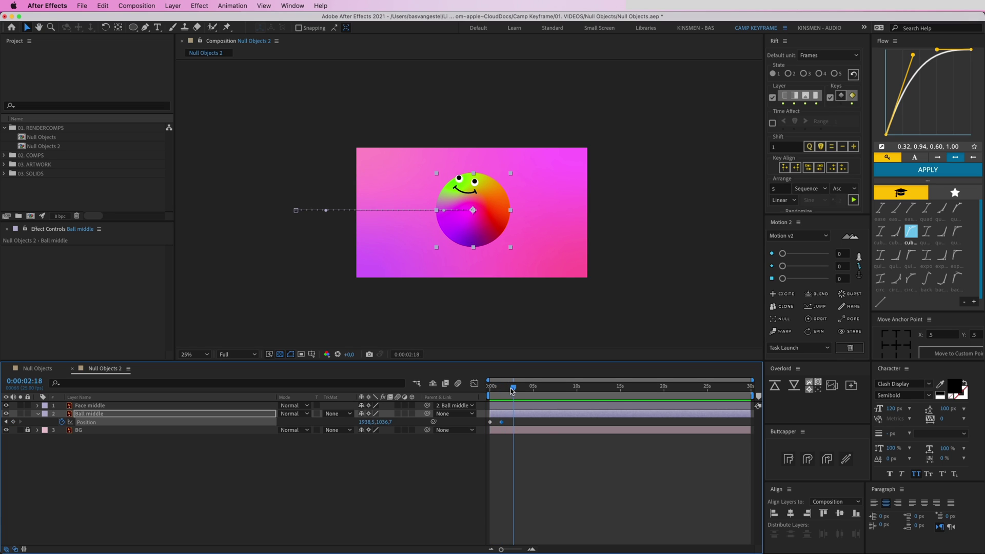
drag(512, 390, 505, 391)
click(532, 549)
click(533, 549)
key(shift+Page_Up)
click(13, 422)
At 2:06, move the ball straight up out of the comp, then preview from the start.
click(565, 391)
drag(566, 392, 568, 392)
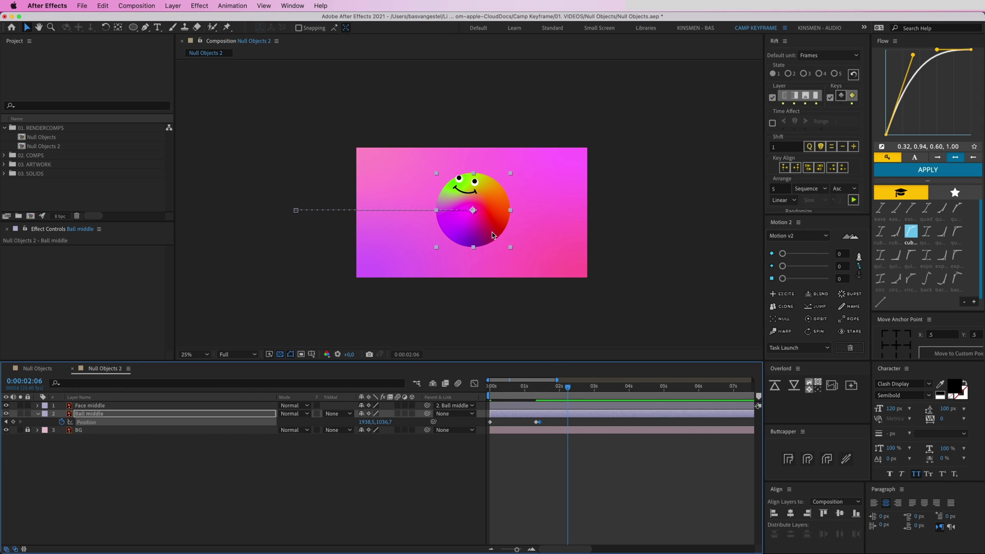
drag(491, 232, 492, 95)
key(F2)
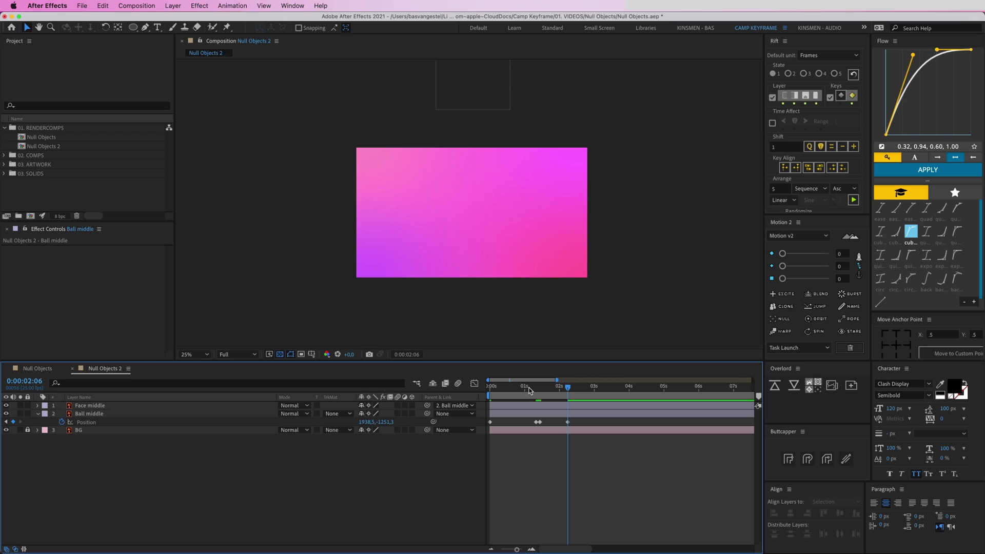
key(Home)
key(space)
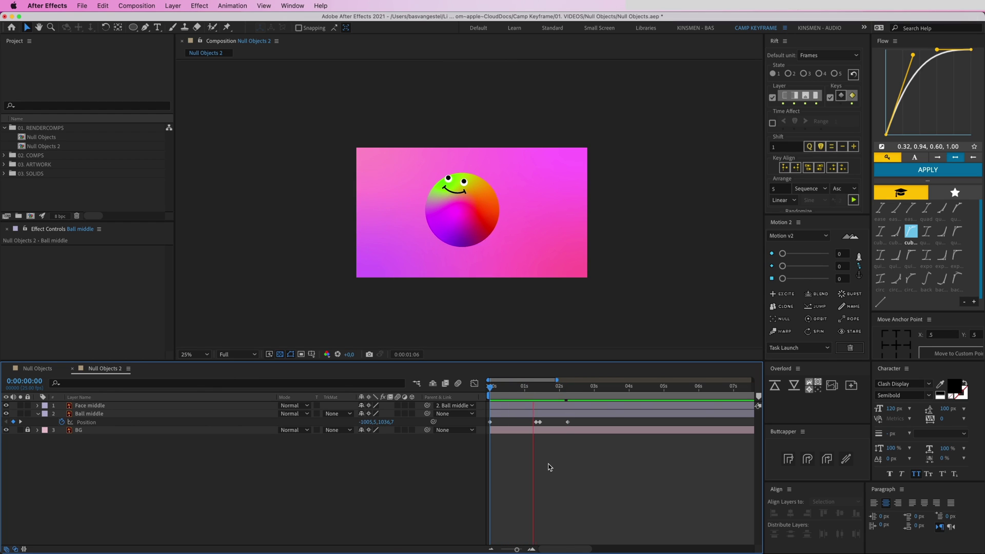
click(510, 394)
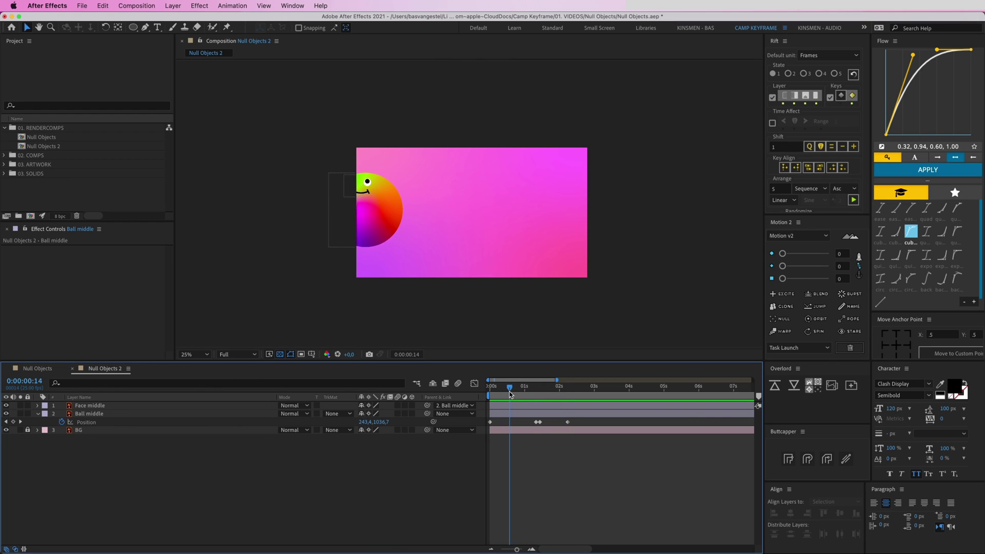
drag(510, 394, 528, 394)
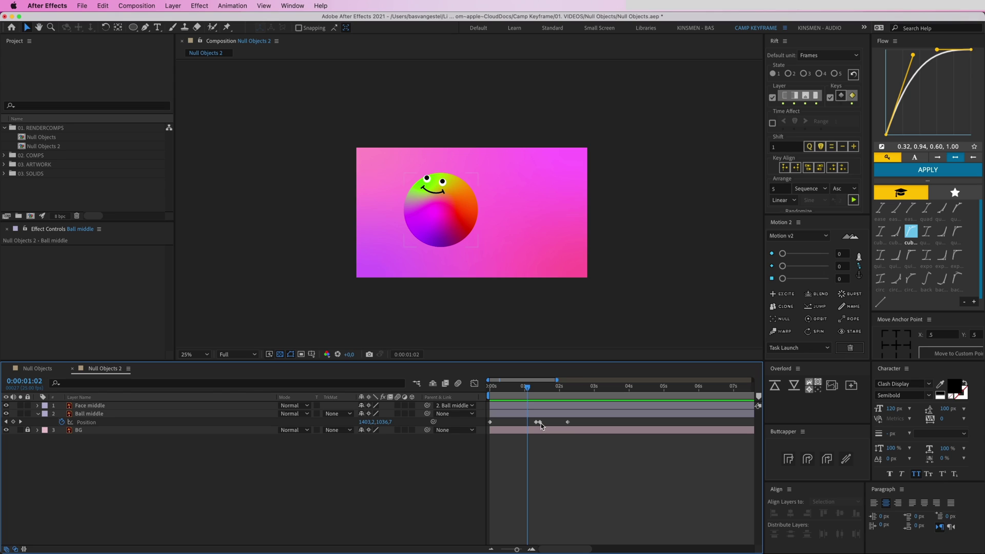
After a timing test, delete the two extra Position keyframes, leaving only the slide-in.
mouse_move(539, 422)
mouse_down()
mouse_move(572, 424)
mouse_move(552, 424)
mouse_up()
key(space)
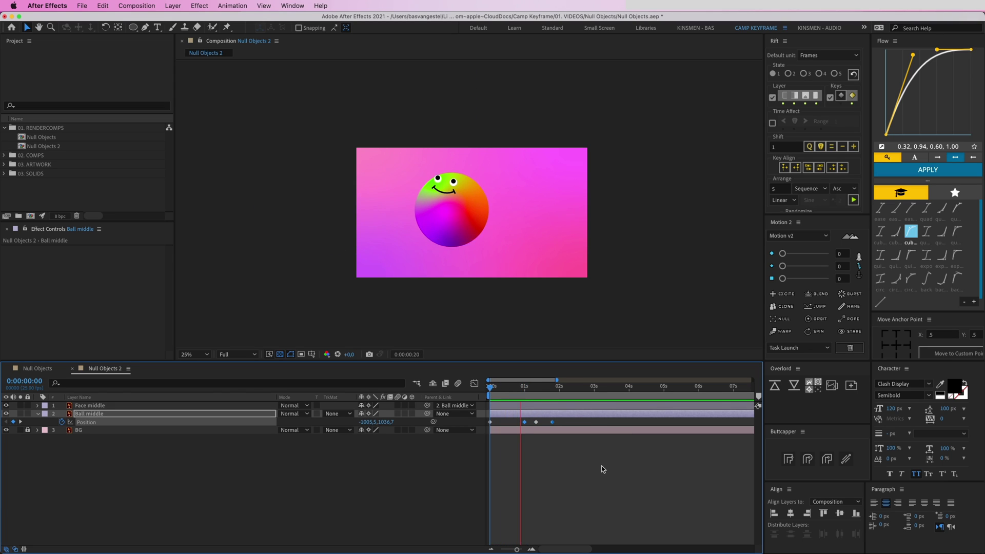
key(space)
key(Delete)
click(527, 386)
click(572, 440)
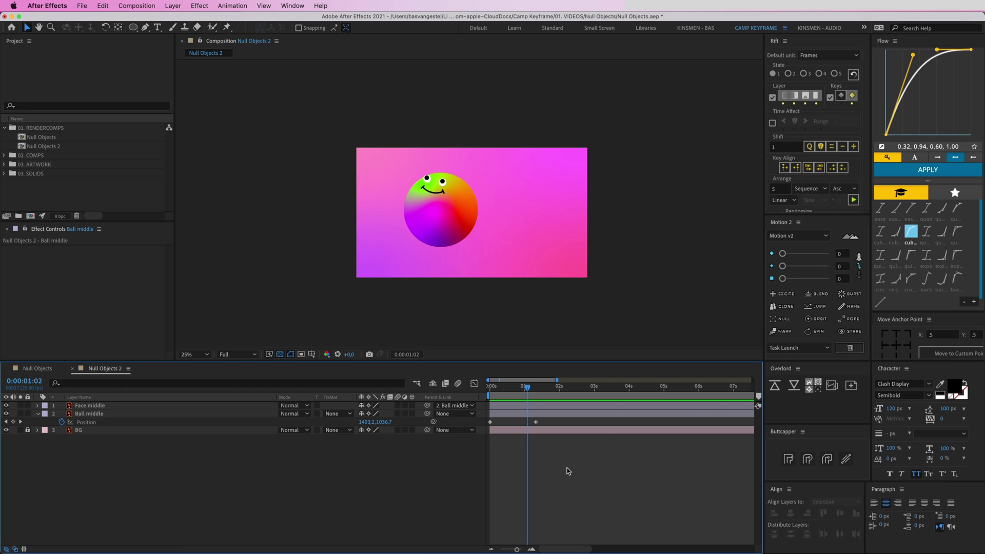
Add a new null, Null 2, and parent Ball middle to it.
key(super+alt+shift+y)
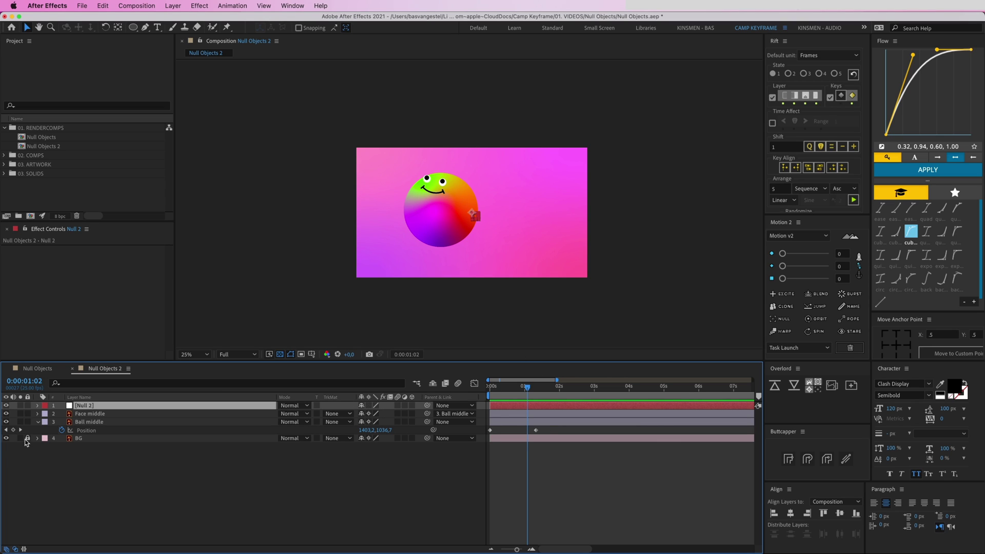
click(88, 421)
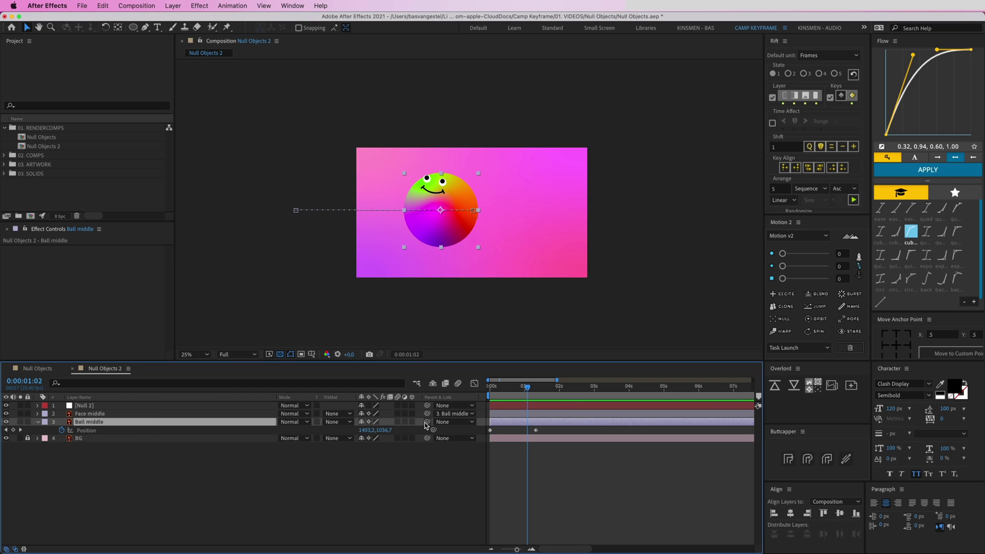
drag(427, 422, 128, 406)
Keyframe Null 2's Position at 0:18, raise it out the top at 1:22, and preview.
drag(526, 388, 514, 388)
click(524, 405)
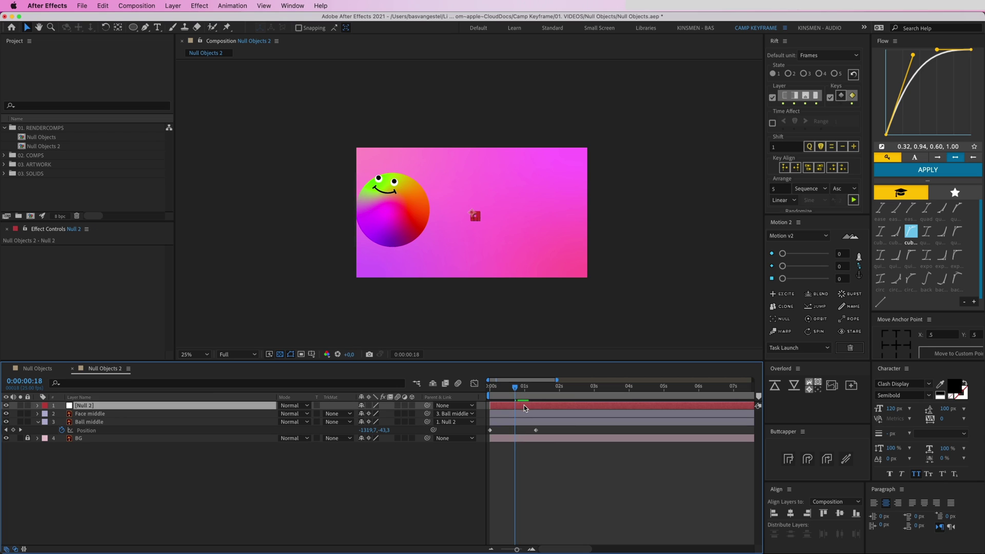
key(p)
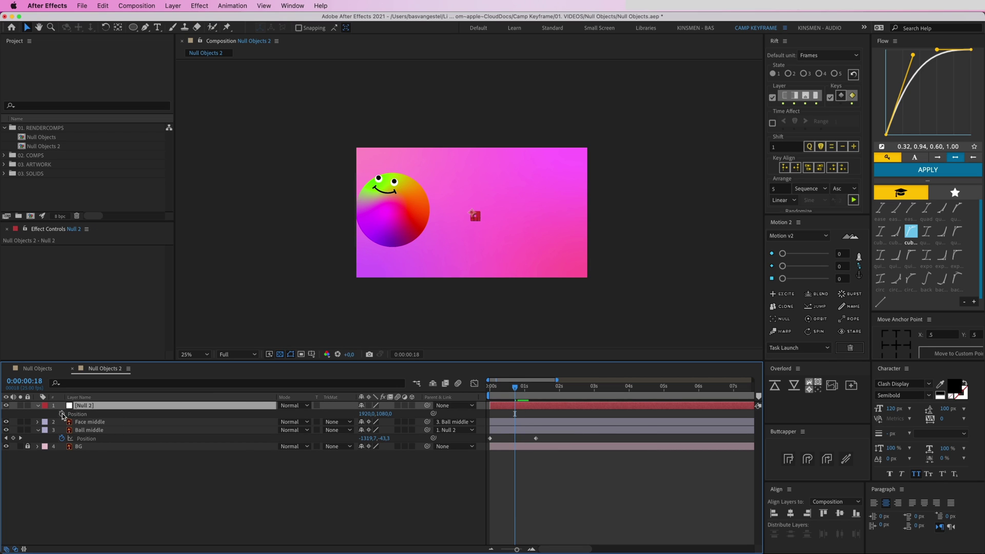
key(alt+shift+p)
drag(541, 389, 556, 388)
click(477, 214)
drag(476, 216, 474, 85)
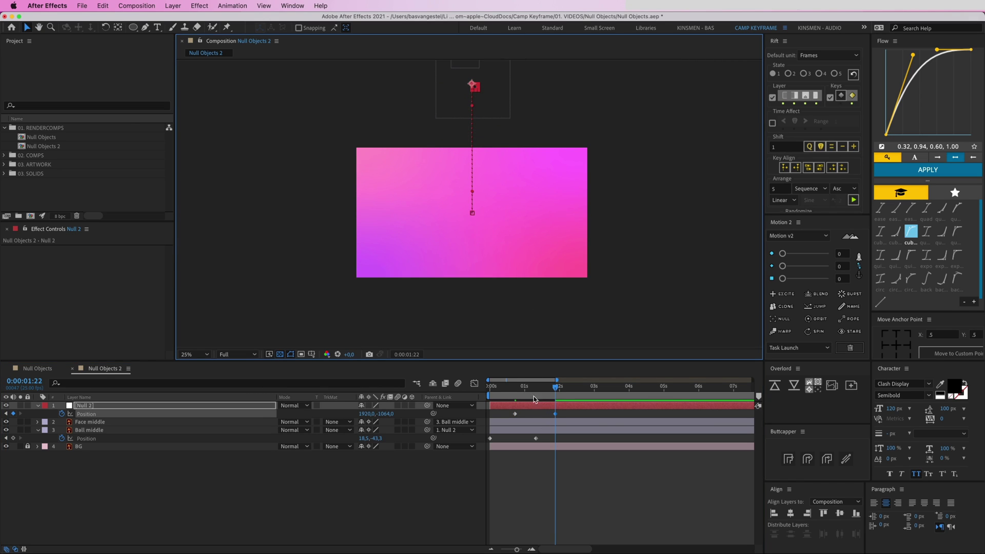
drag(529, 390, 500, 390)
key(space)
Apply Easy Ease to all the position keyframes.
click(564, 415)
drag(564, 416, 488, 441)
right_click(490, 438)
mouse_move(534, 543)
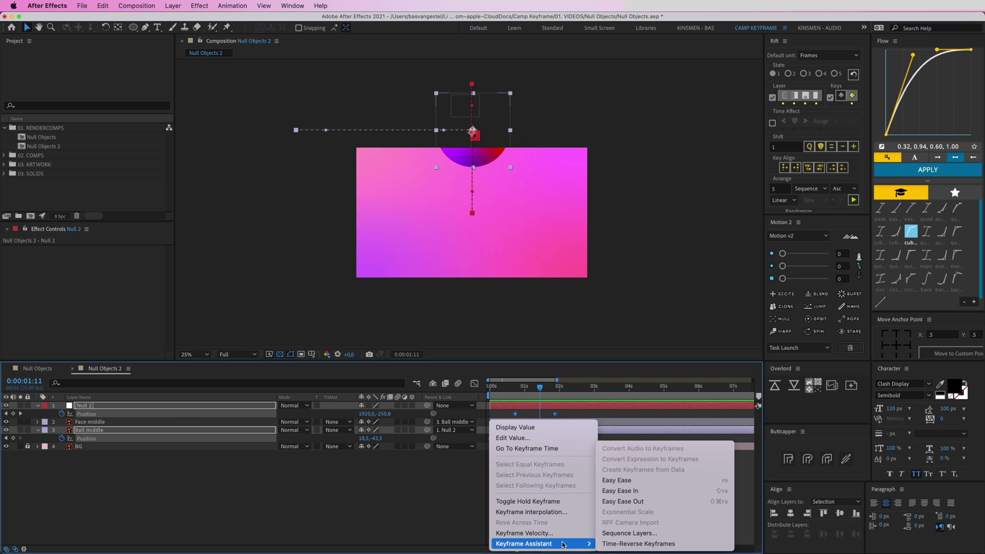
click(625, 484)
Rewind to the start, fit the whole comp in the viewer, and preview the eased animation.
key(Home)
click(207, 354)
click(194, 364)
click(518, 485)
key(space)
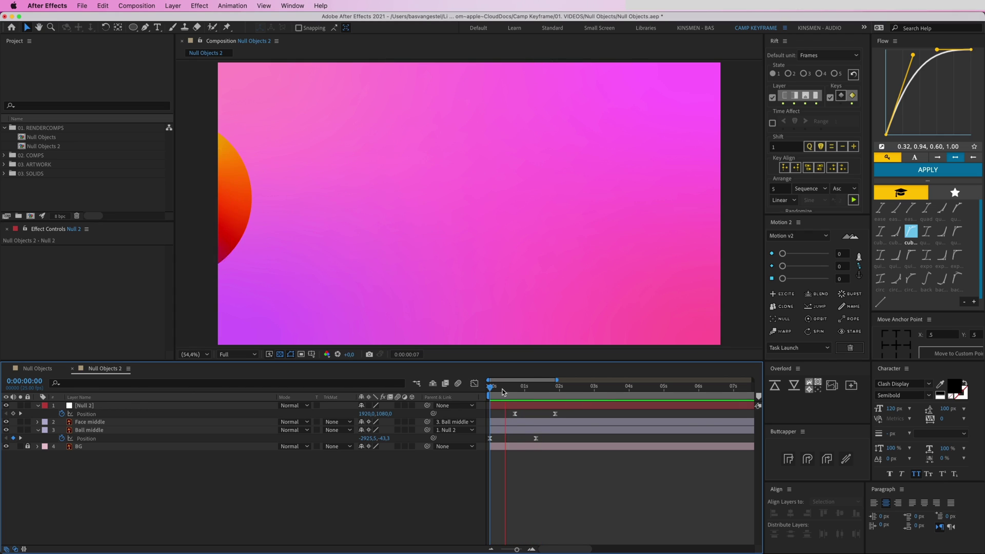
Retime Null 2's position keyframes, nudging them later then slightly earlier, checking with previews.
click(554, 414)
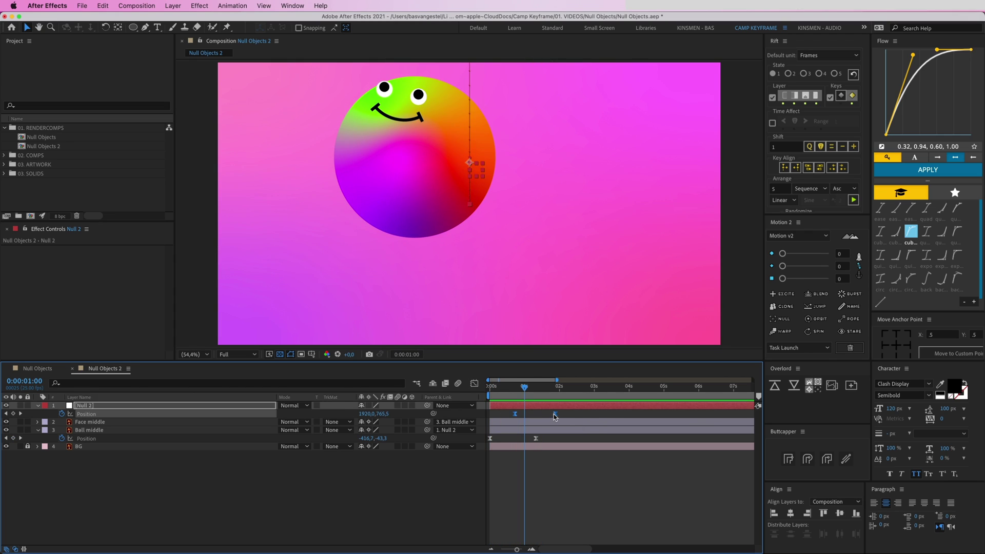
drag(554, 414, 564, 414)
key(space)
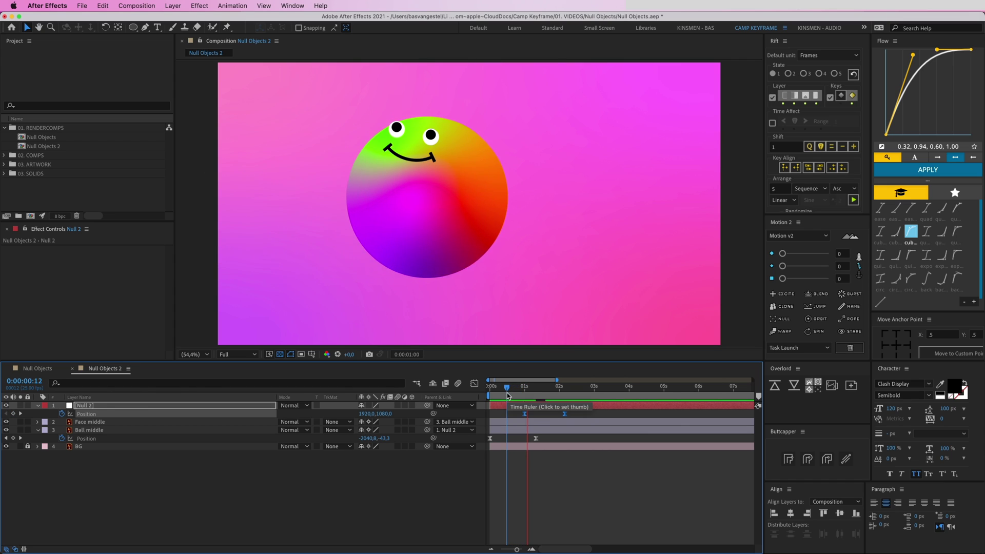
key(space)
drag(524, 414, 514, 414)
key(space)
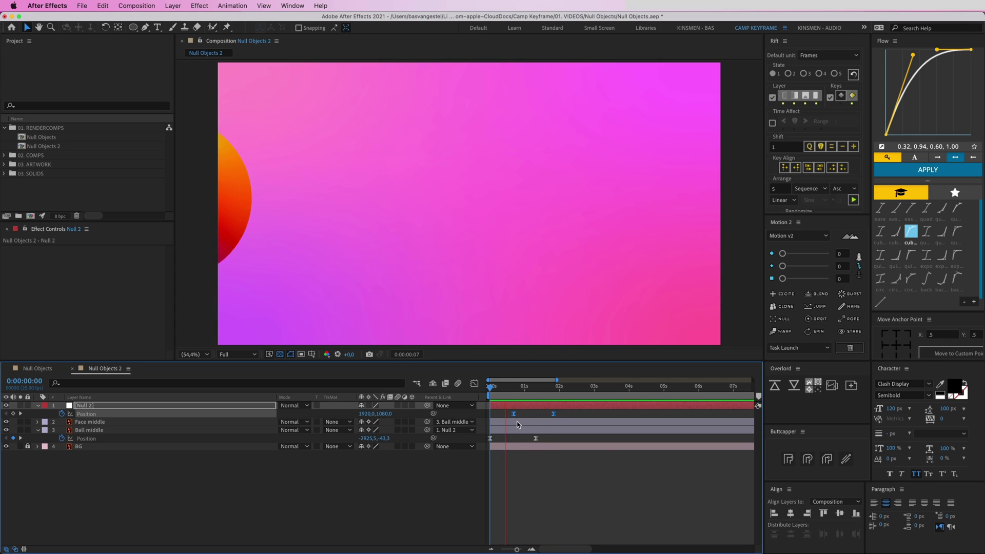
key(space)
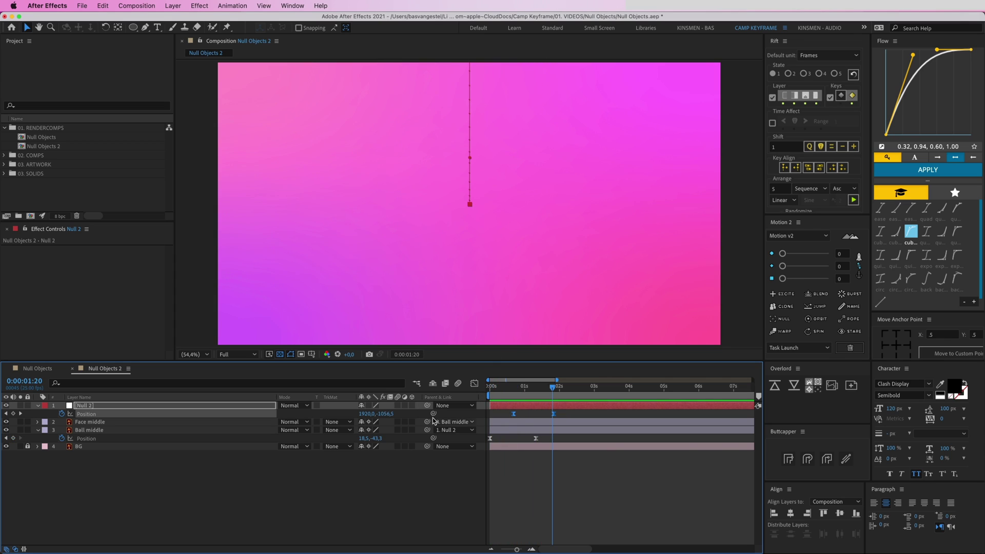
click(523, 479)
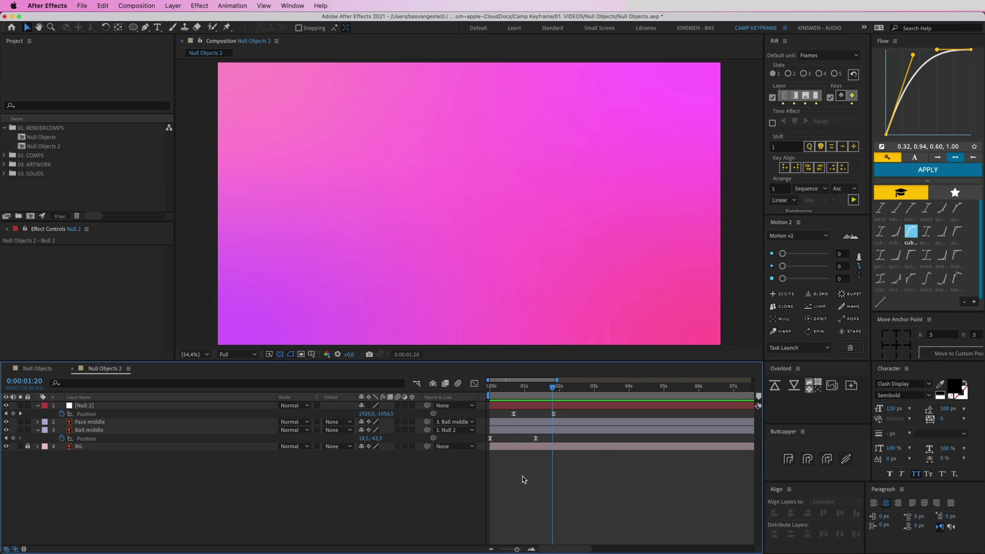
Set the Null Objects comp's Composition Settings to width 1920 and height 1080.
click(38, 368)
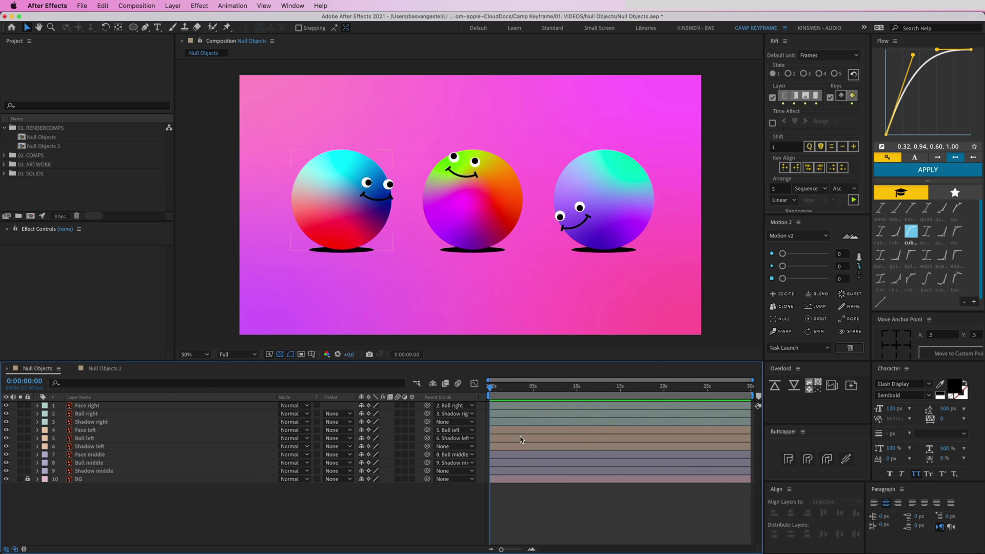
click(136, 6)
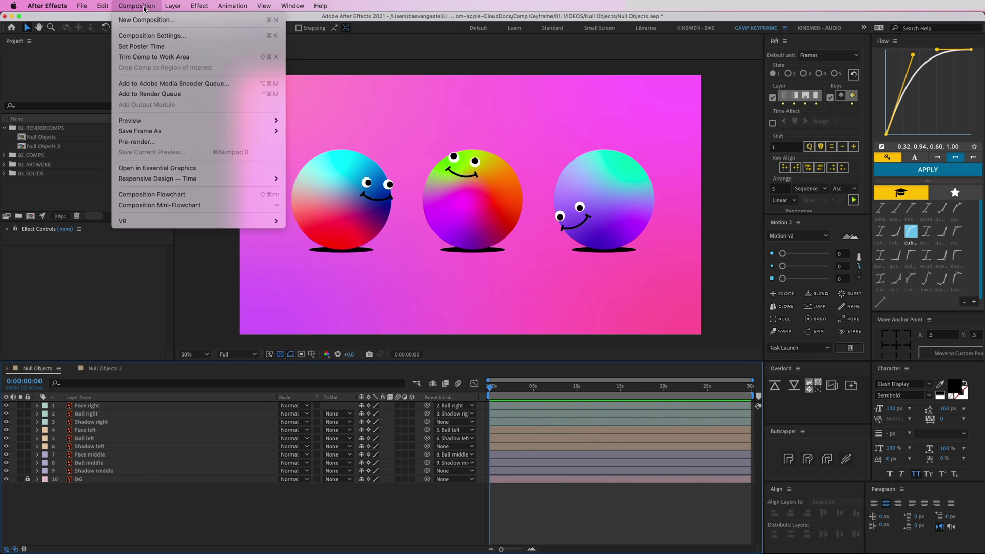
click(154, 37)
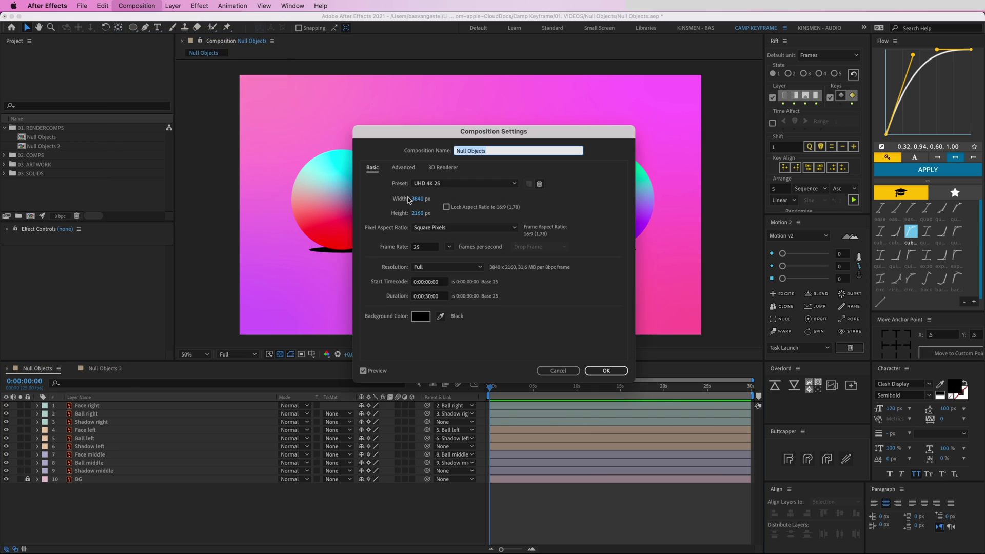
click(440, 185)
click(440, 185)
click(433, 199)
text(1920)
key(Tab)
text(1080)
key(Return)
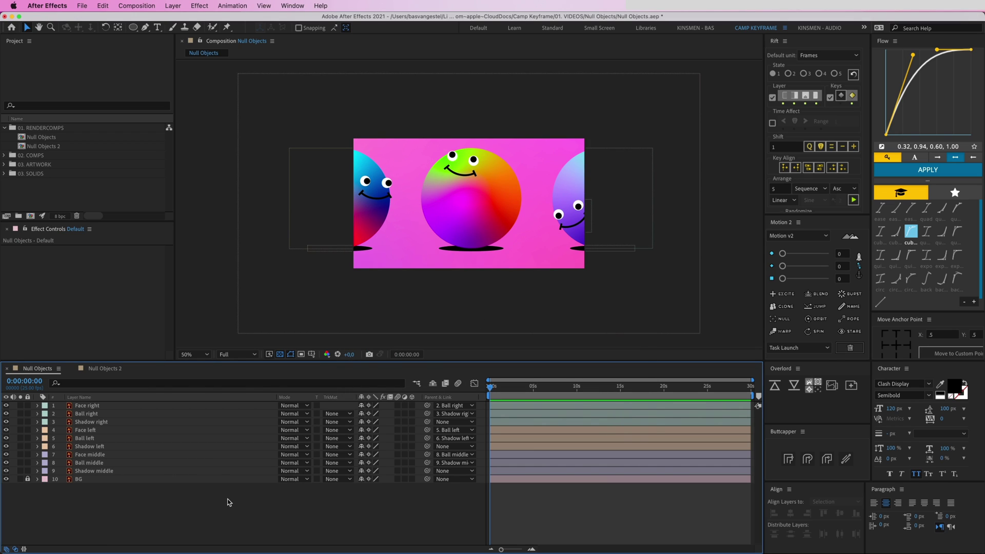
Add a new null object, Null 3, and unlock the BG layer.
click(229, 502)
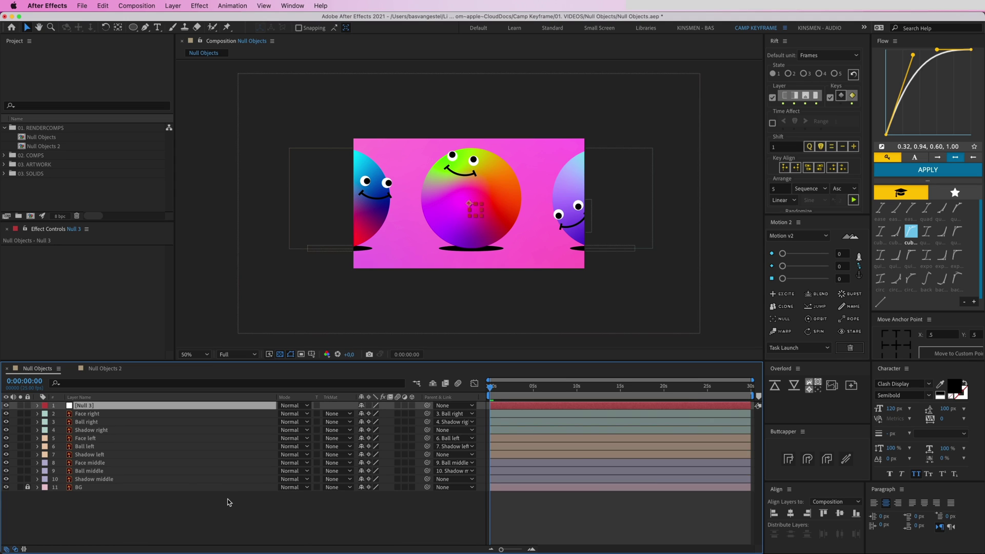
click(176, 7)
mouse_move(179, 20)
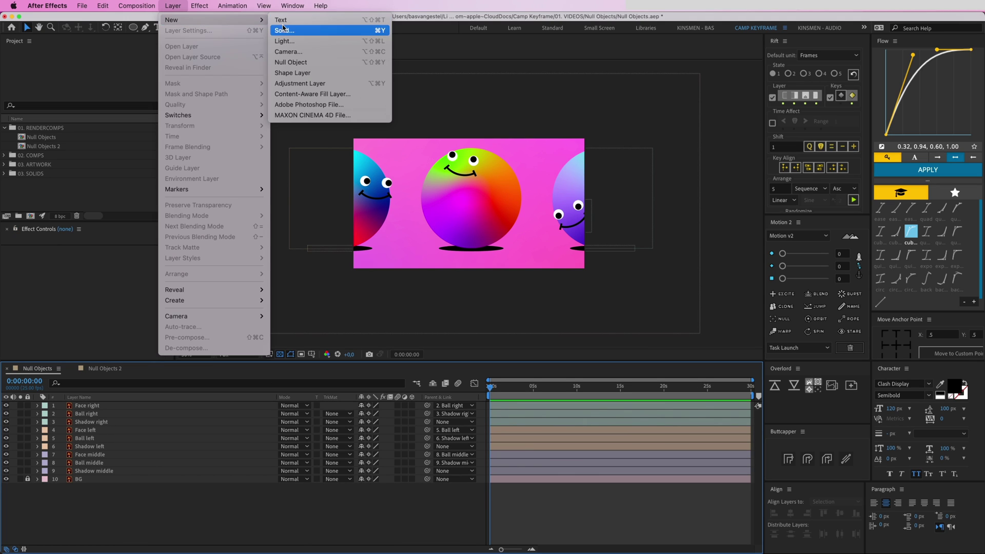
click(304, 63)
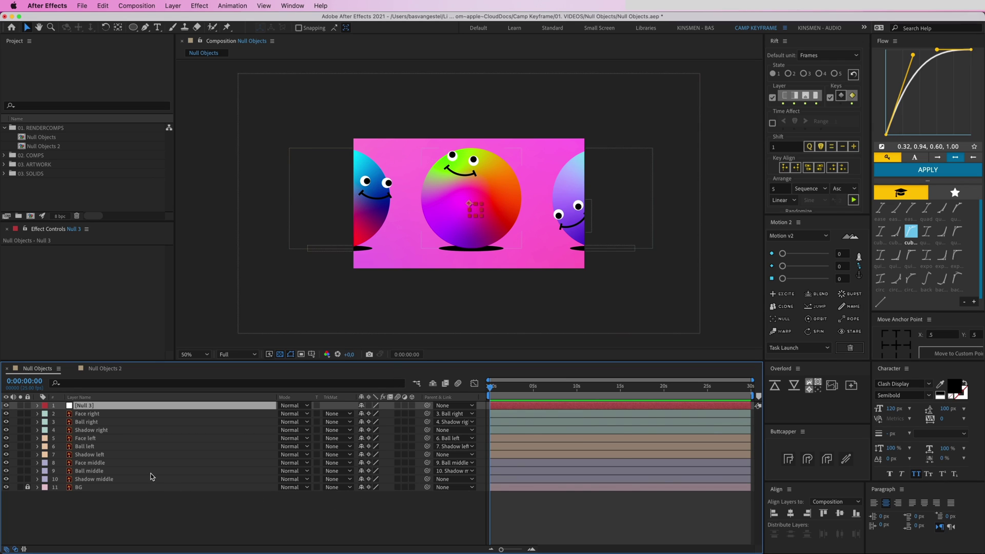
click(28, 487)
Parent Shadow middle, left, right and BG to Null 3.
click(94, 489)
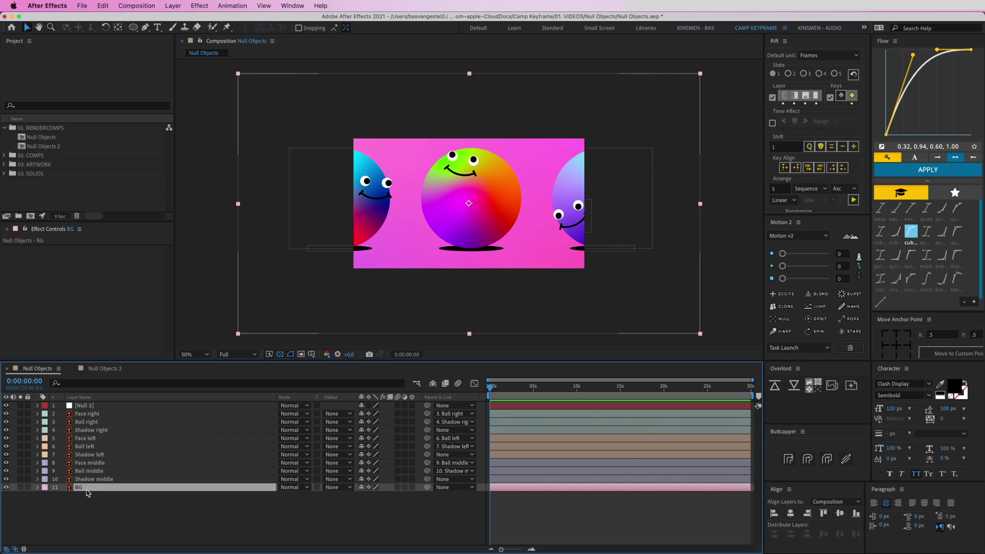
shift+click(94, 480)
click(435, 514)
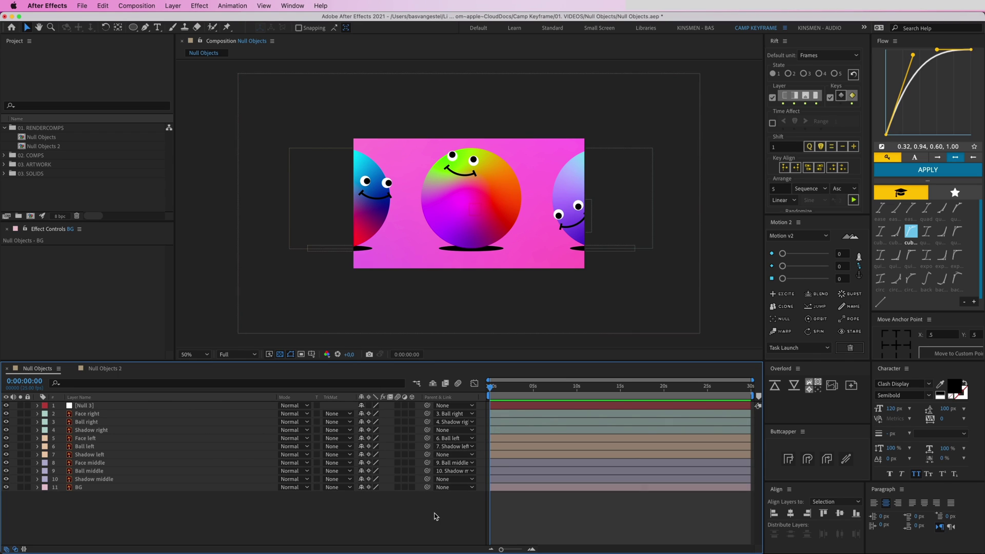
click(98, 471)
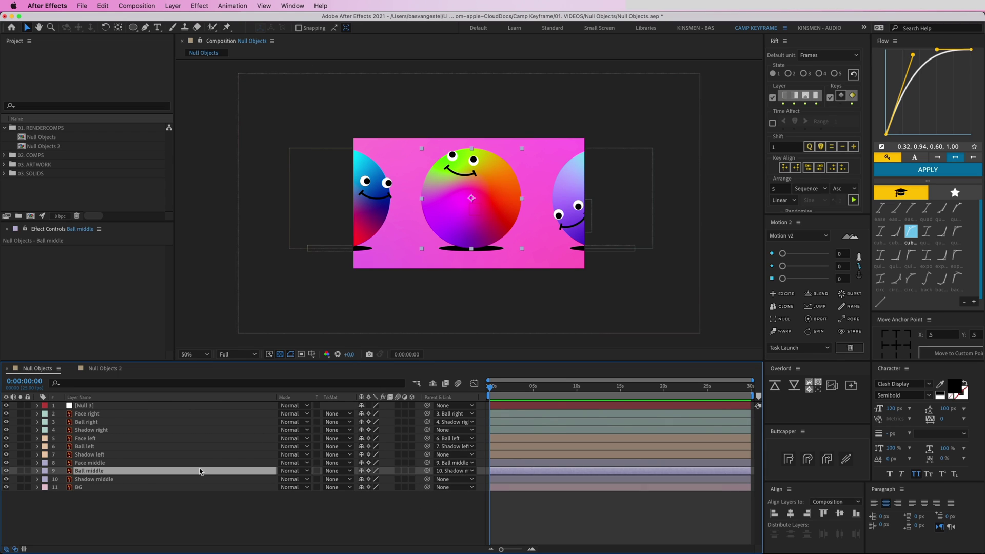
shift+click(142, 464)
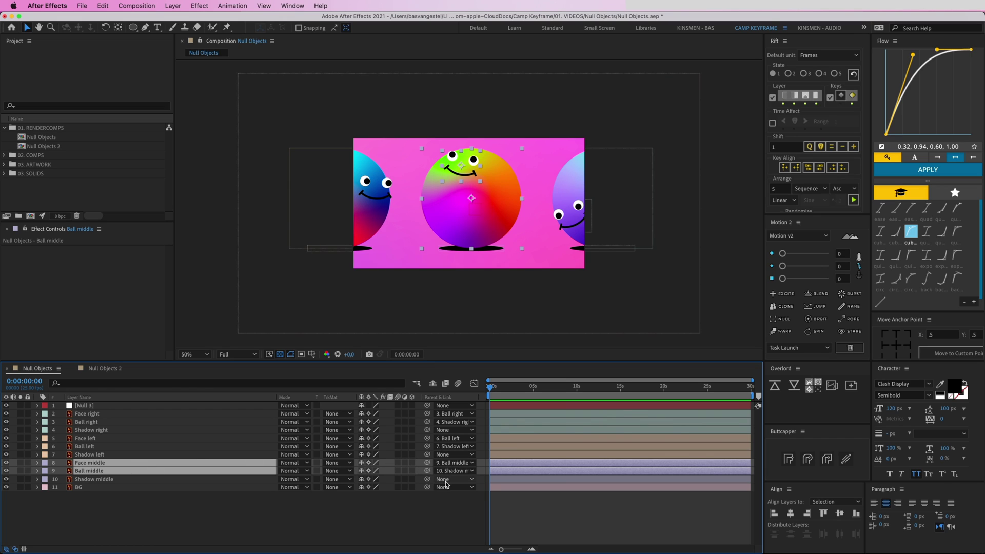
click(123, 480)
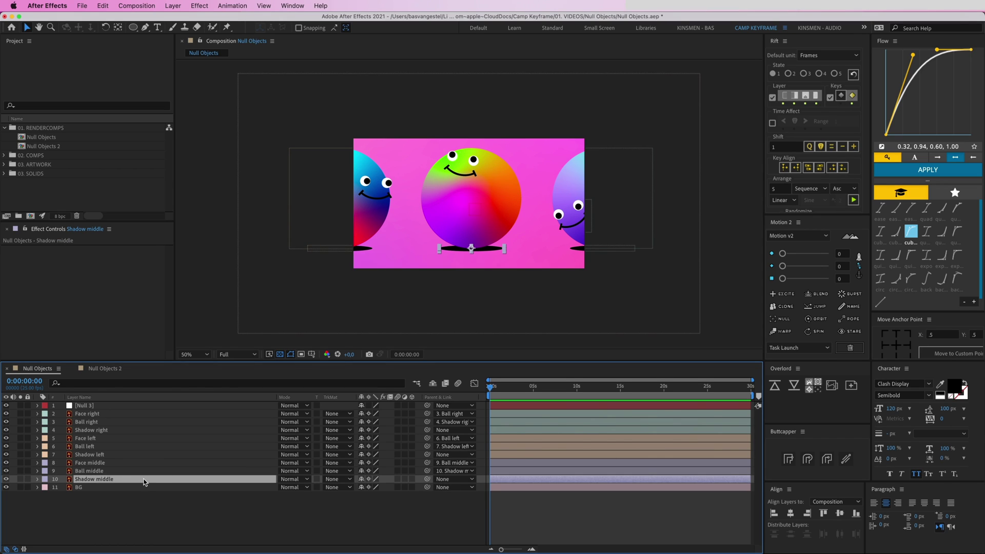
super+click(101, 455)
super+click(105, 431)
super+click(85, 487)
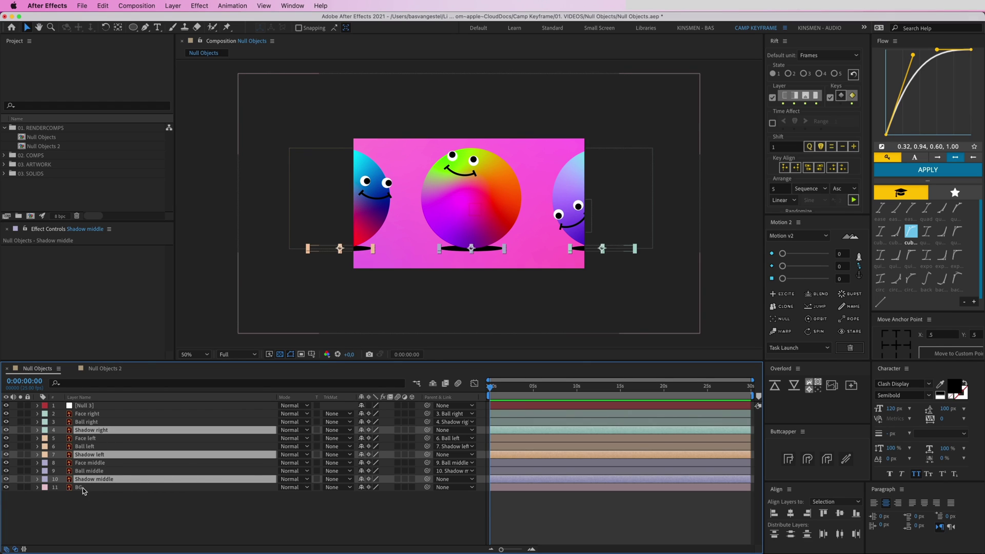
drag(427, 430, 525, 408)
click(517, 406)
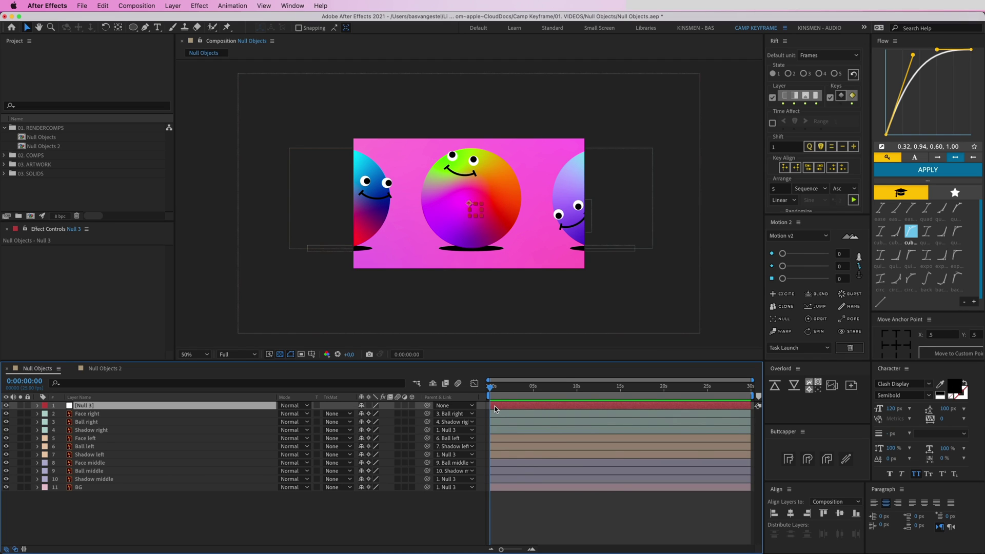
Set Null 3's Scale to 50%, then delete the Null 3 layer.
key(s)
click(374, 413)
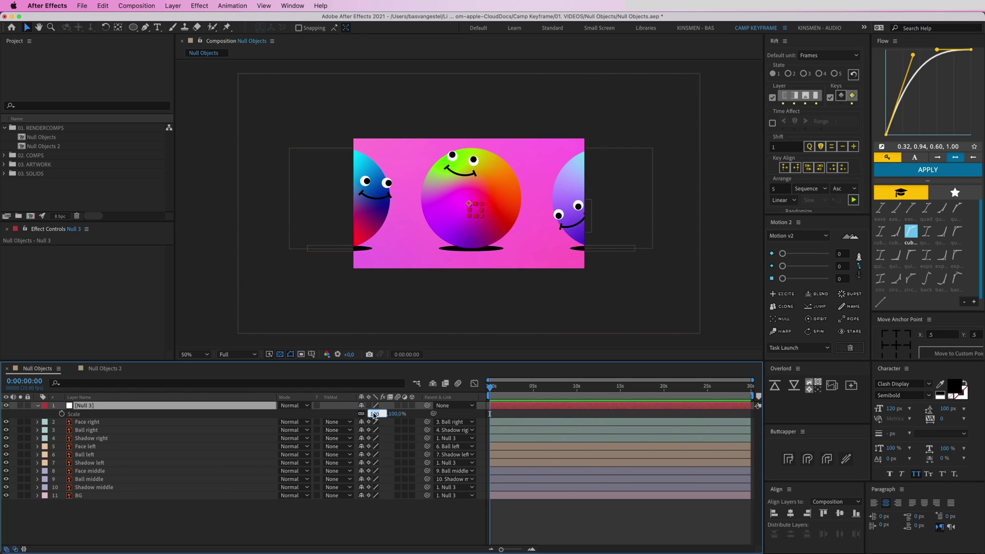
text(50)
key(Return)
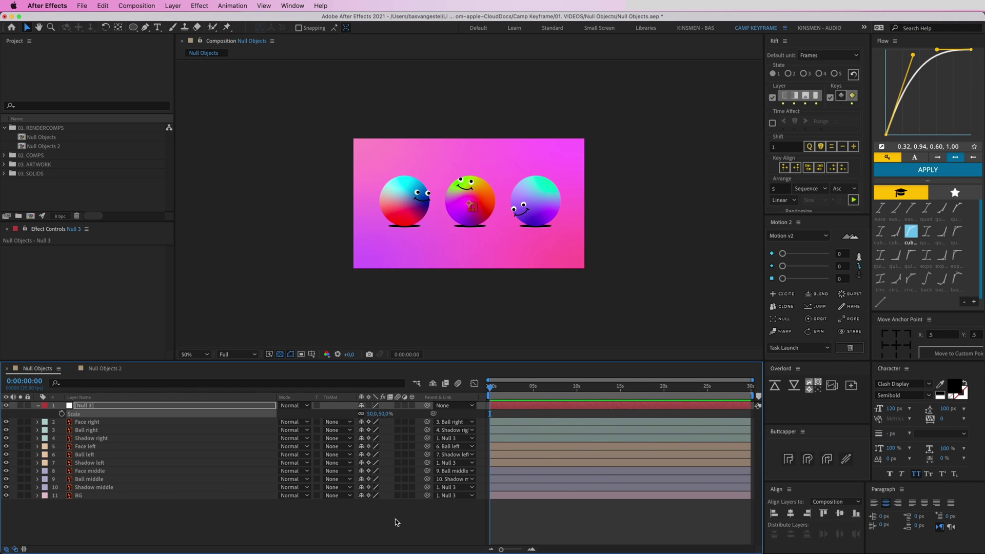
click(395, 524)
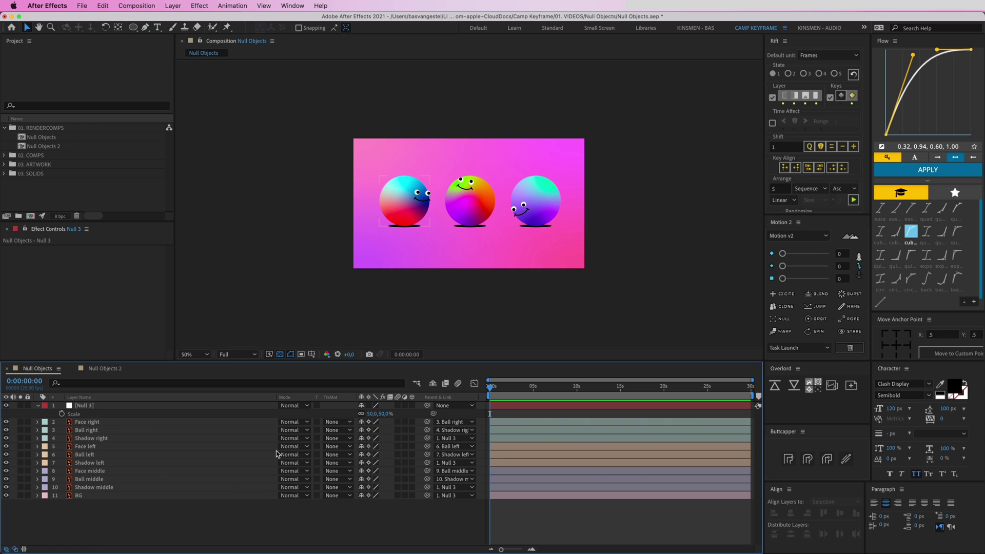
click(90, 406)
key(Delete)
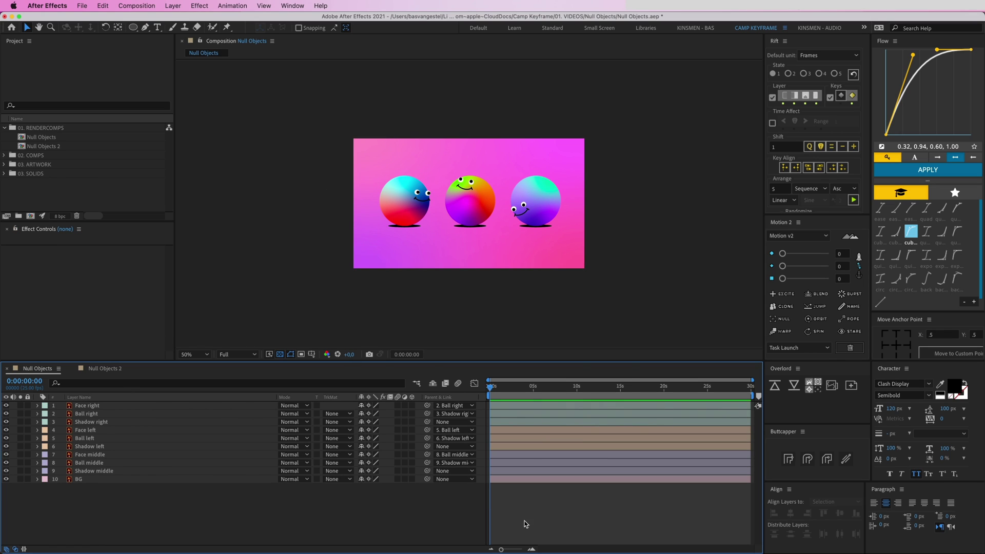
Fit the whole composition in the viewer and play a short preview.
click(195, 355)
click(194, 363)
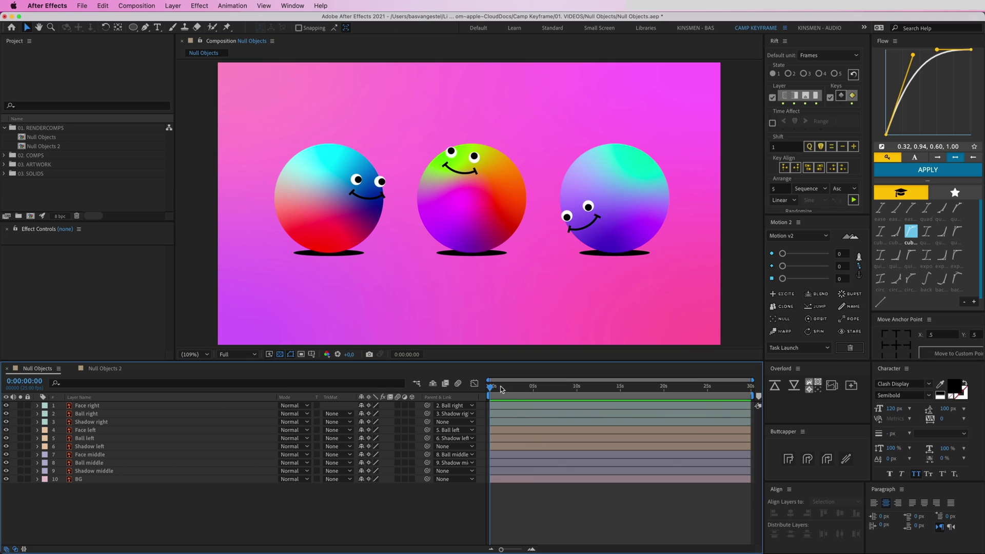
key(space)
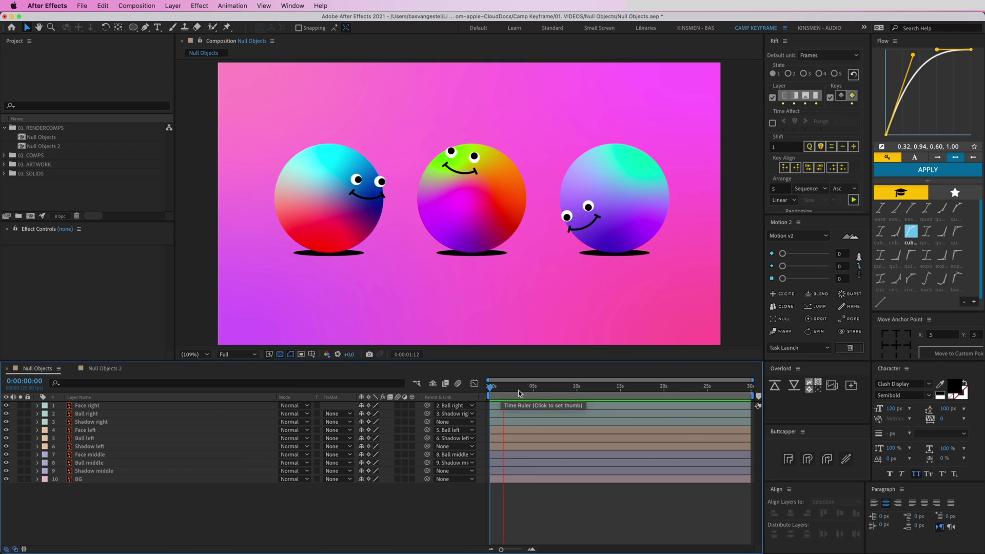
key(space)
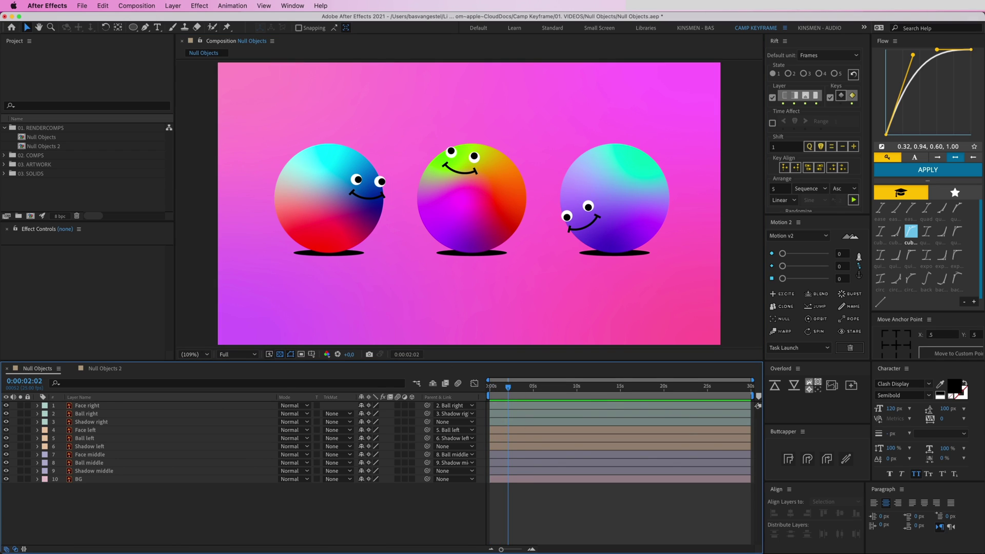
Change the Null Objects comp to the UHD 4K 25 preset in Composition Settings.
click(136, 5)
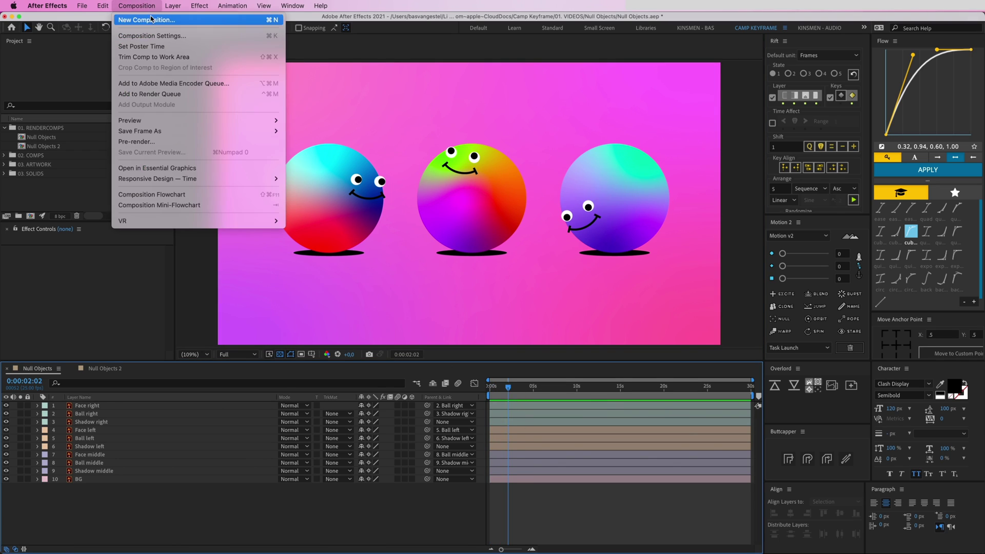
click(156, 36)
click(440, 186)
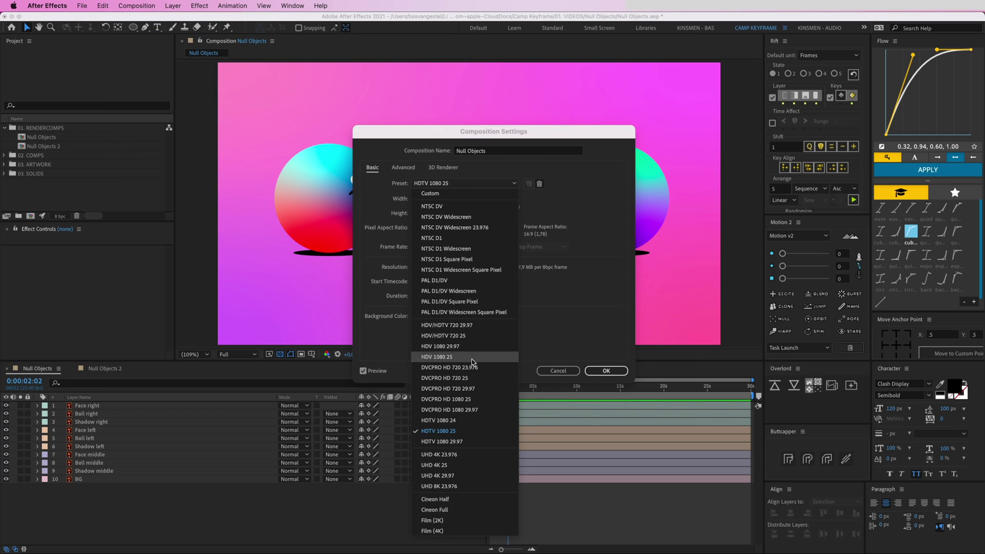
click(455, 465)
click(603, 372)
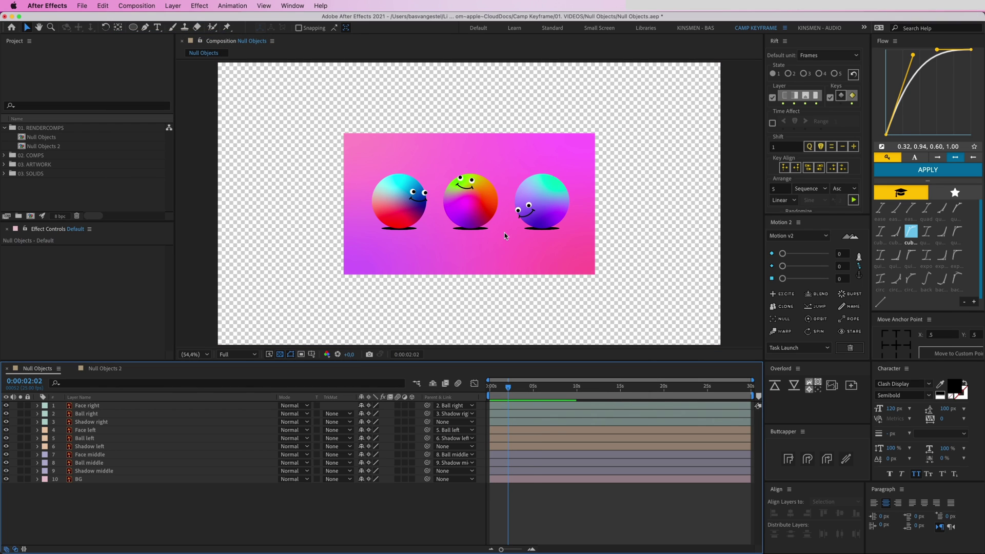
Add Null 4 and parent Shadow right, Shadow left, Shadow middle and BG to it.
key(super+alt+shift+y)
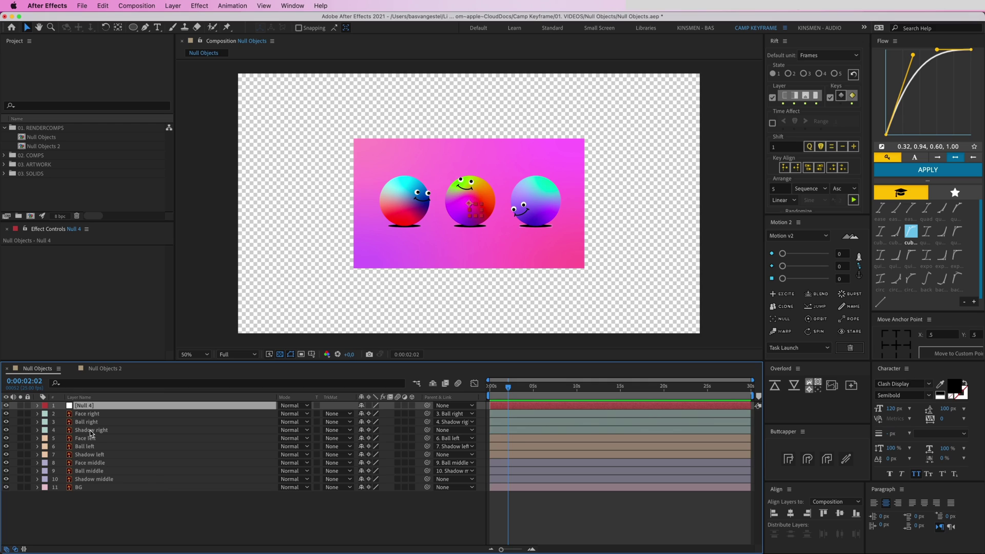
click(93, 430)
super+click(101, 455)
super+click(104, 479)
super+click(103, 487)
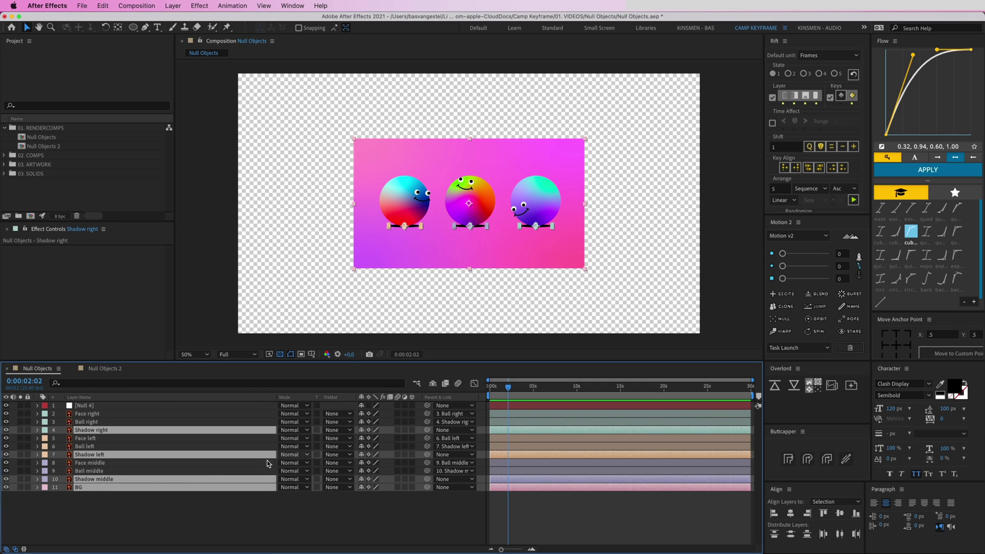
drag(427, 430, 441, 406)
Scale Null 4 to 200%, then delete the null.
click(154, 405)
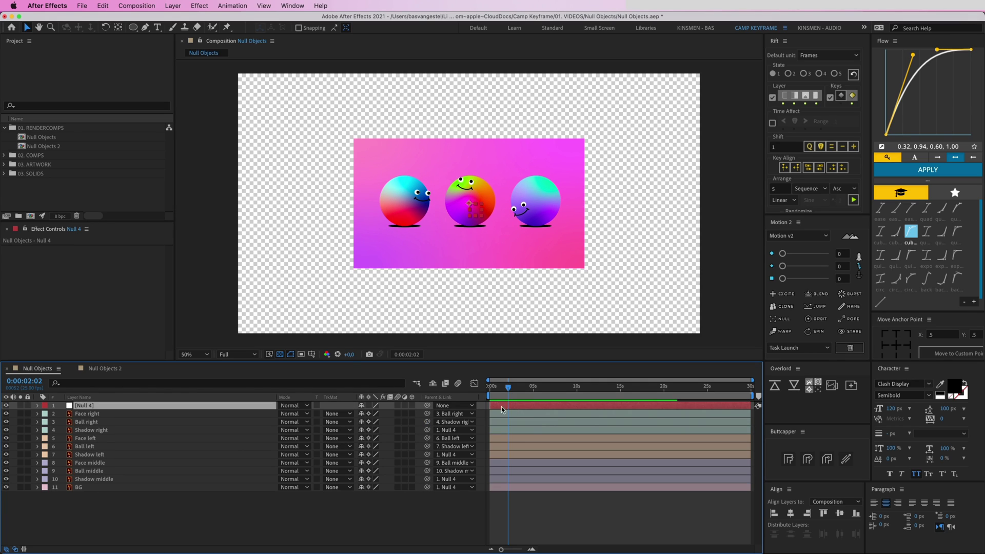
key(s)
click(376, 413)
text(200)
key(Return)
key(super+shift+a)
click(93, 406)
key(Delete)
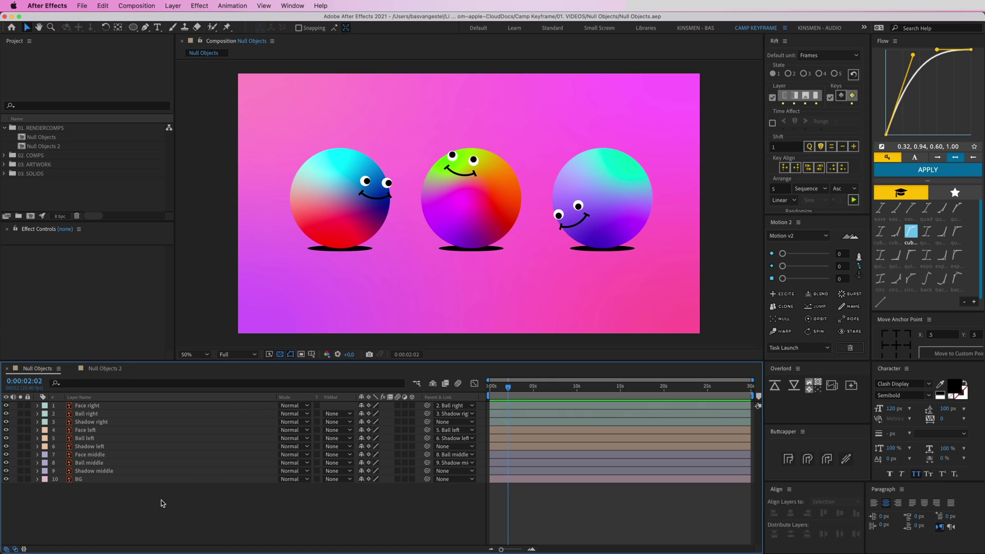